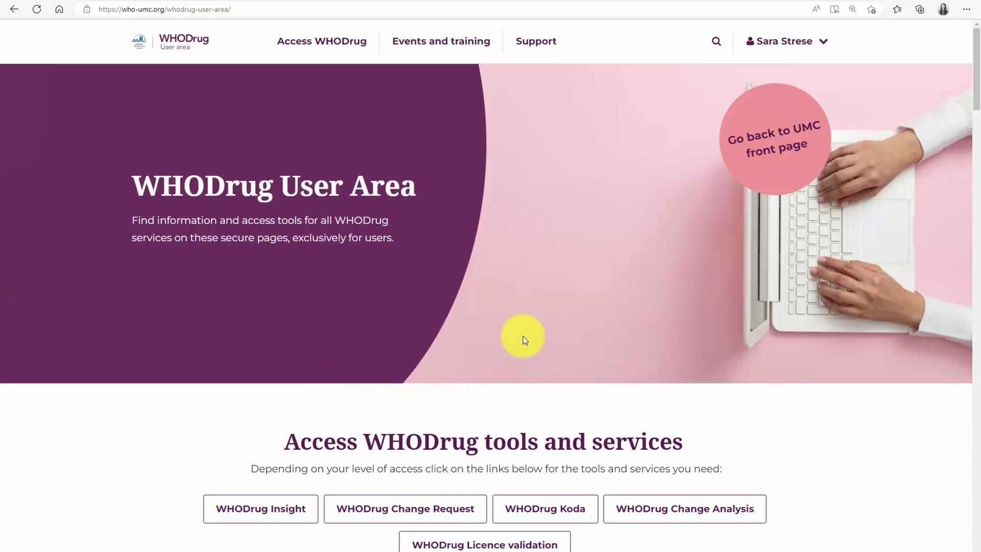
Step: Scroll down the WHODrug User Area and launch the WHODrug Koda coding tool
{"action": "scroll", "coordinate": [523, 335], "scroll_direction": "down", "scroll_amount": 3}
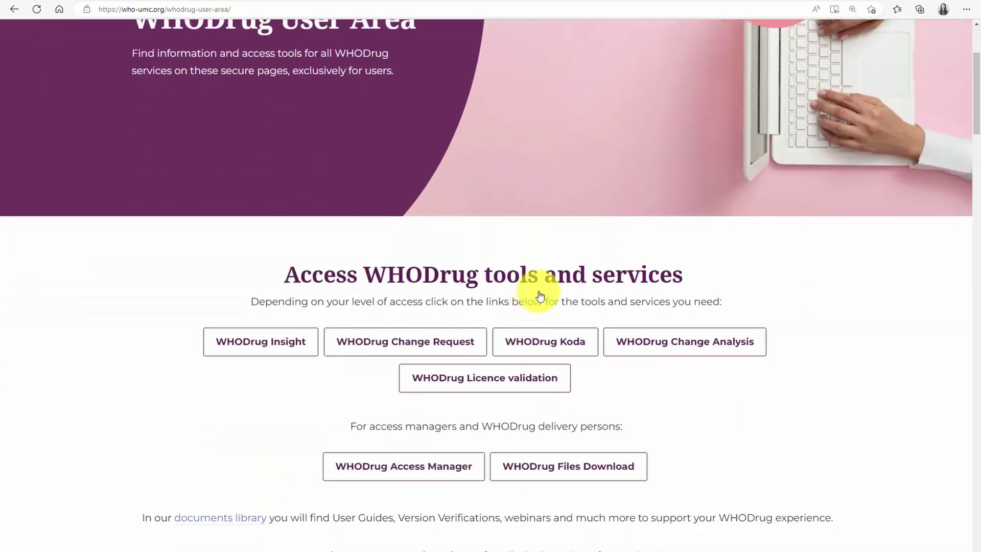
{"action": "scroll", "coordinate": [539, 295], "scroll_direction": "down", "scroll_amount": 2}
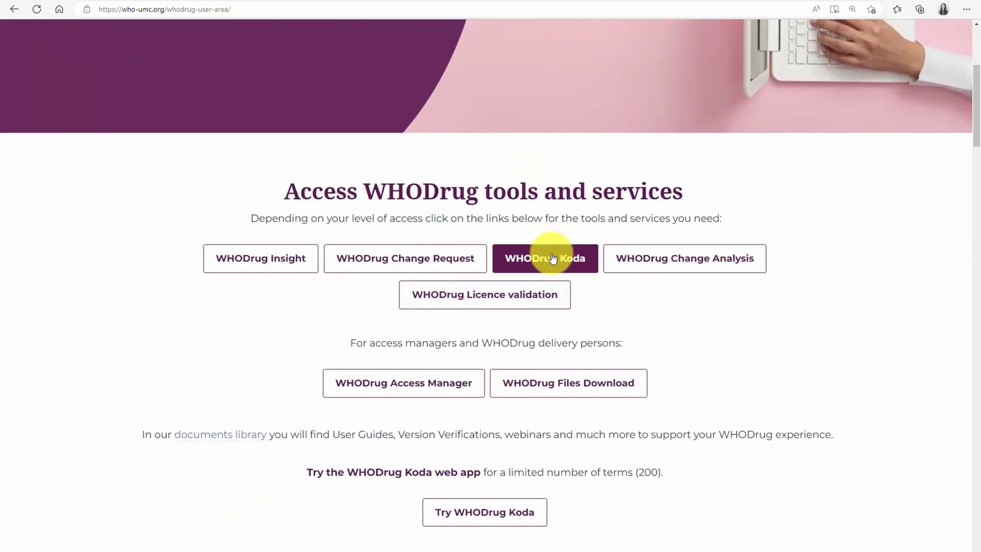
{"action": "left_click", "coordinate": [553, 257]}
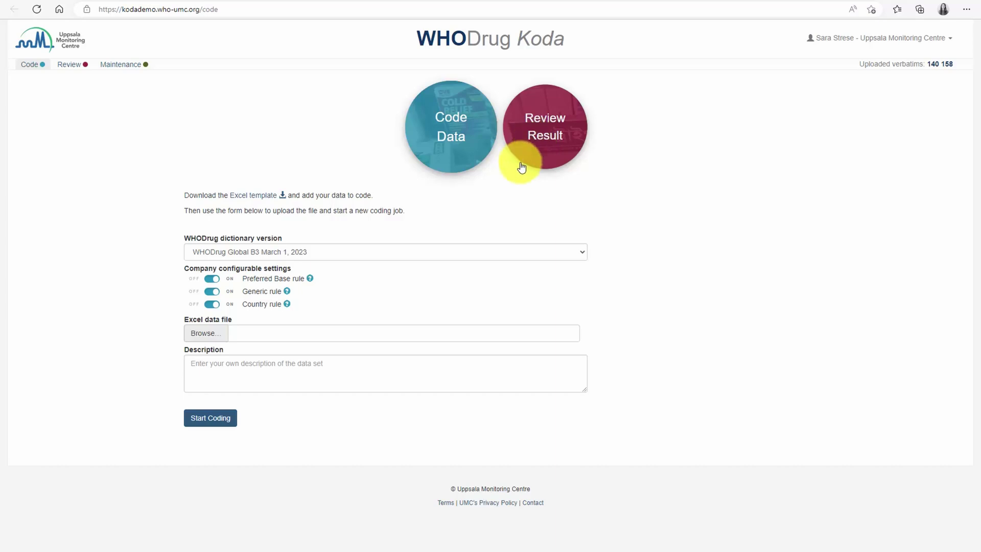
Step: Check the dictionary versions and keep March 1, 2023 selected
{"action": "left_click", "coordinate": [504, 253]}
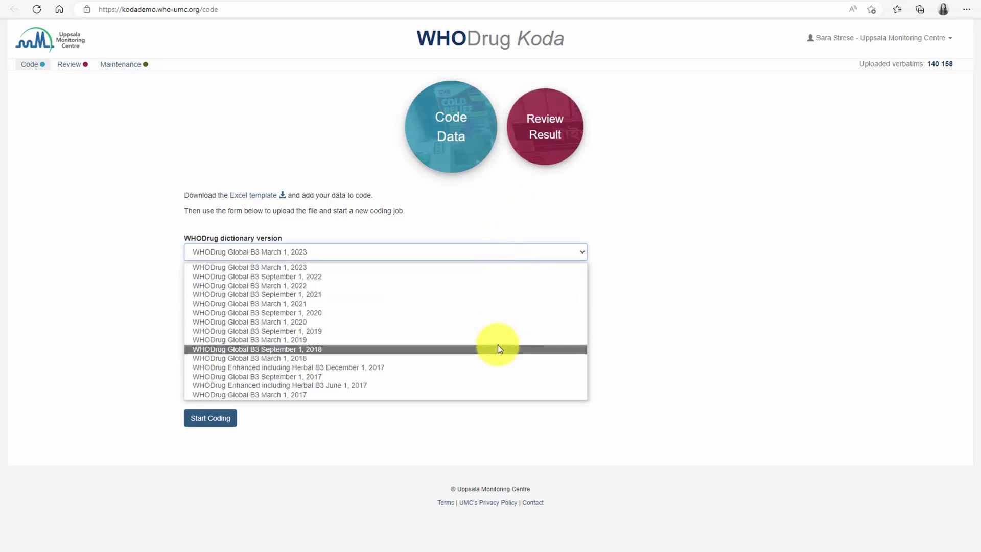
{"action": "left_click", "coordinate": [498, 250]}
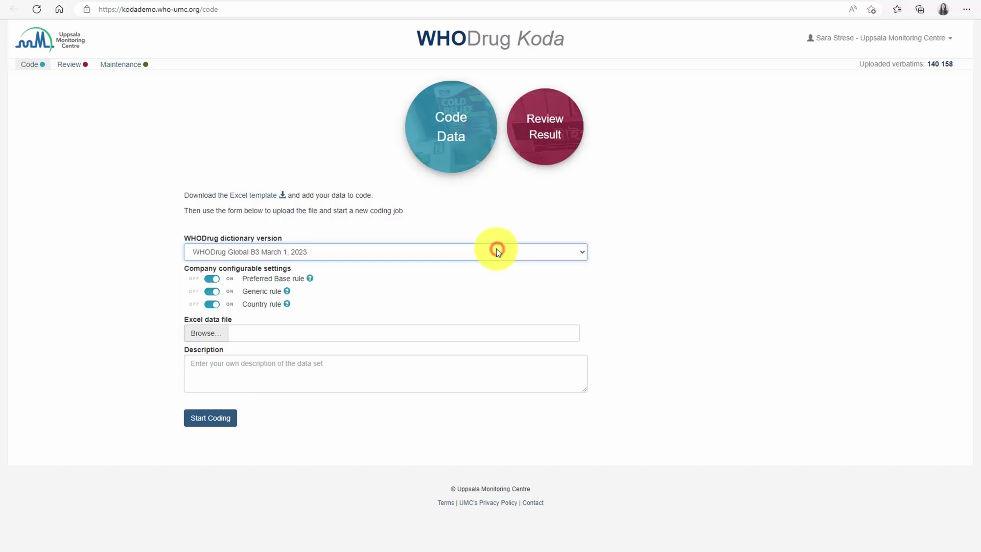
{"action": "left_click", "coordinate": [271, 267]}
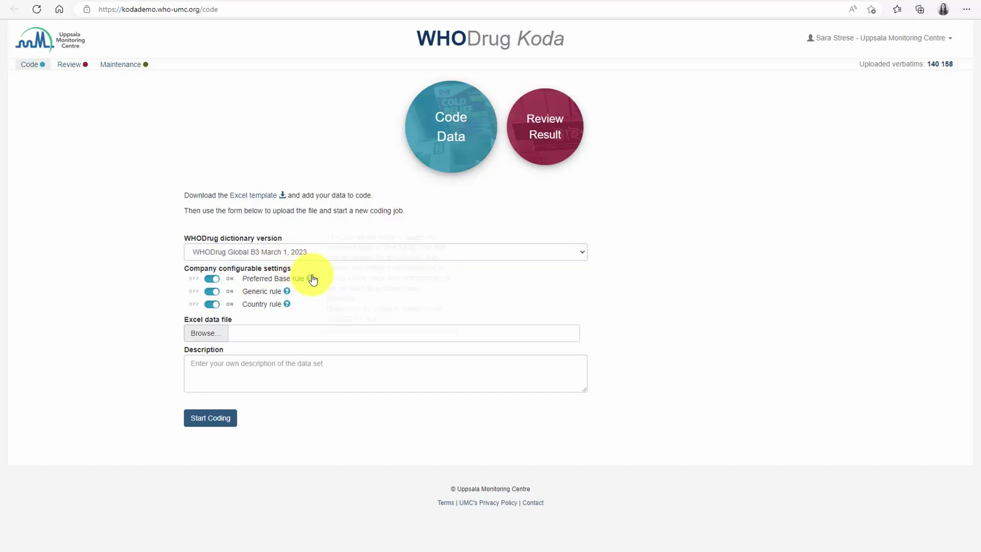
{"action": "mouse_move", "coordinate": [286, 292]}
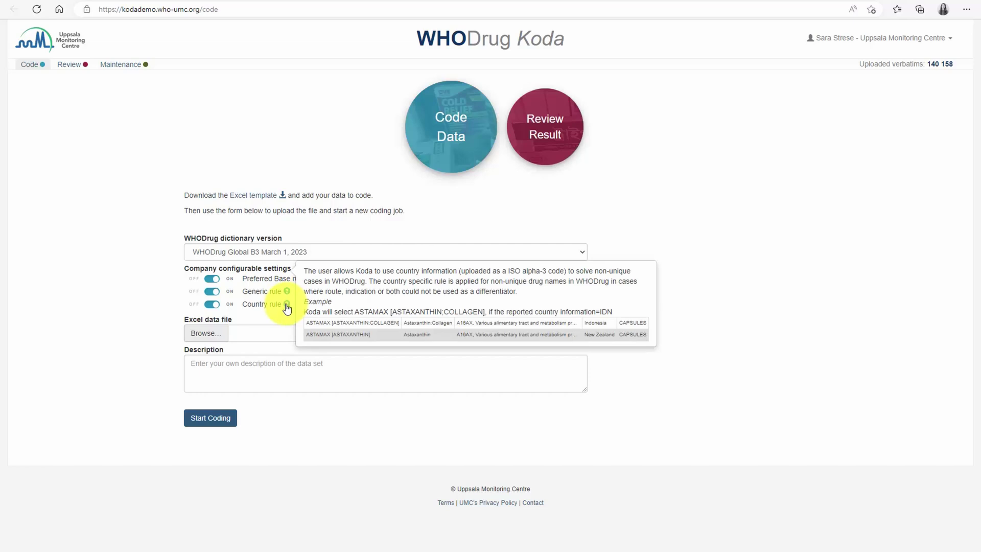
Step: Toggle the Preferred Base, Generic and Country rules back on, then open the downloaded Excel template
{"action": "left_click", "coordinate": [212, 279]}
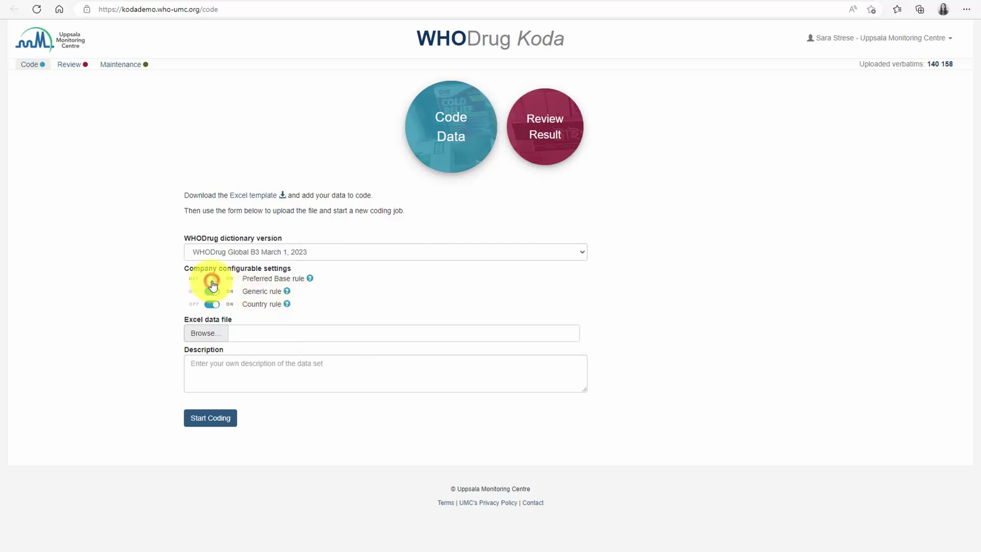
{"action": "left_click", "coordinate": [211, 291]}
{"action": "left_click", "coordinate": [213, 304]}
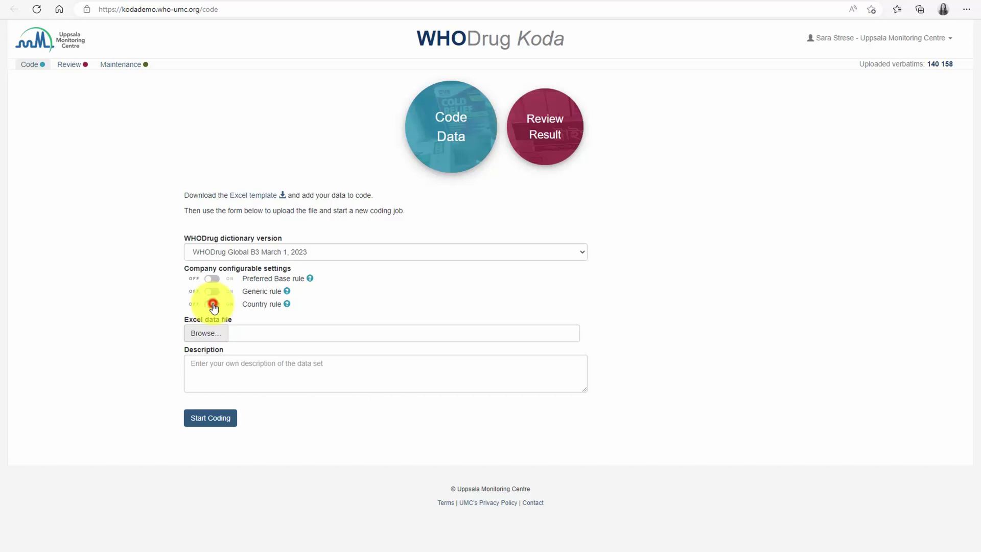
{"action": "left_click", "coordinate": [212, 291]}
{"action": "left_click", "coordinate": [213, 279]}
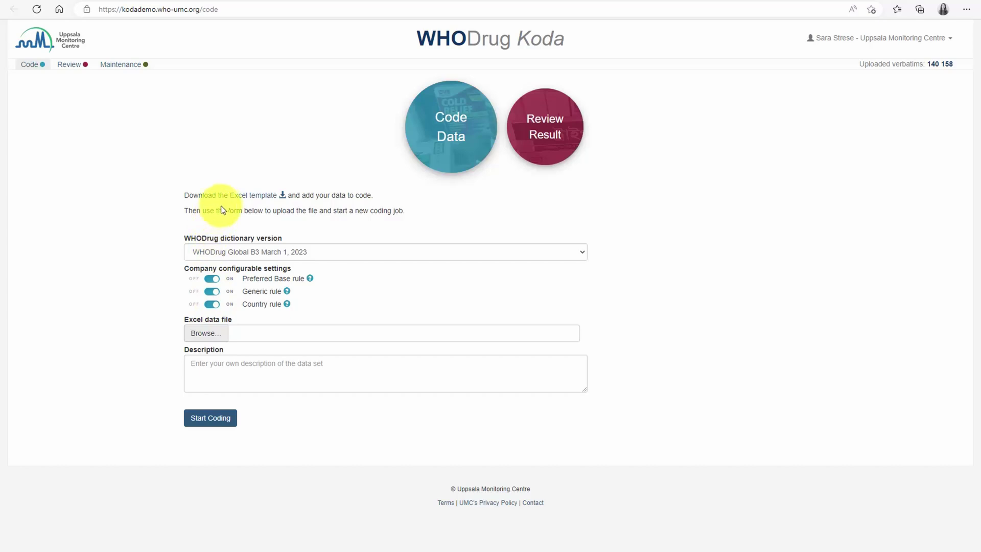
{"action": "left_click", "coordinate": [241, 196]}
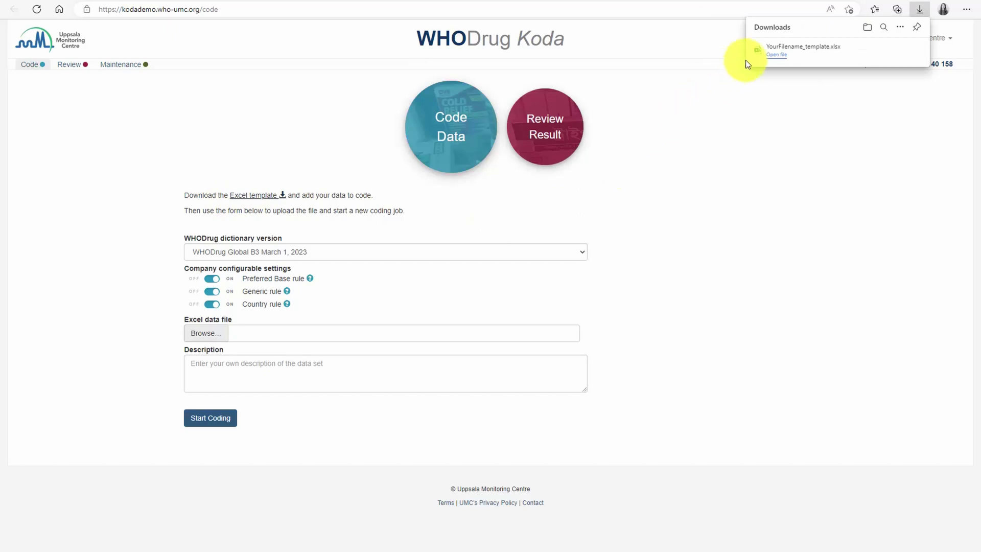
{"action": "left_click", "coordinate": [770, 57]}
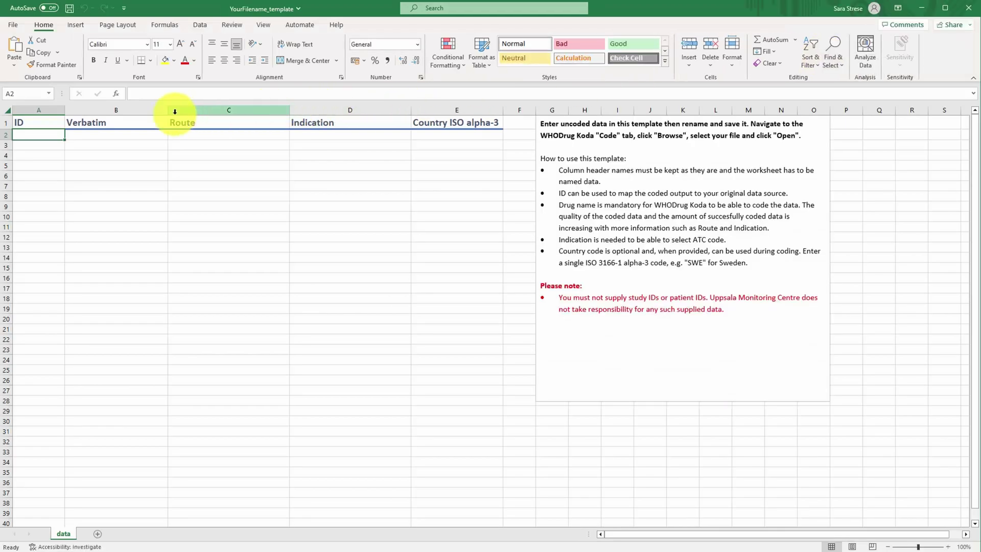
{"action": "left_click", "coordinate": [138, 123]}
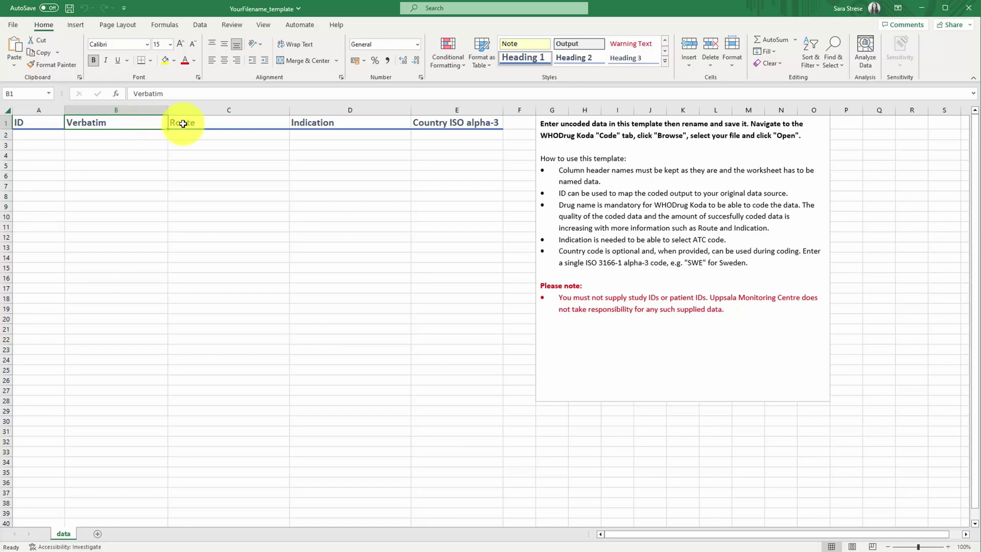
{"action": "left_click", "coordinate": [216, 124]}
{"action": "left_click", "coordinate": [350, 122]}
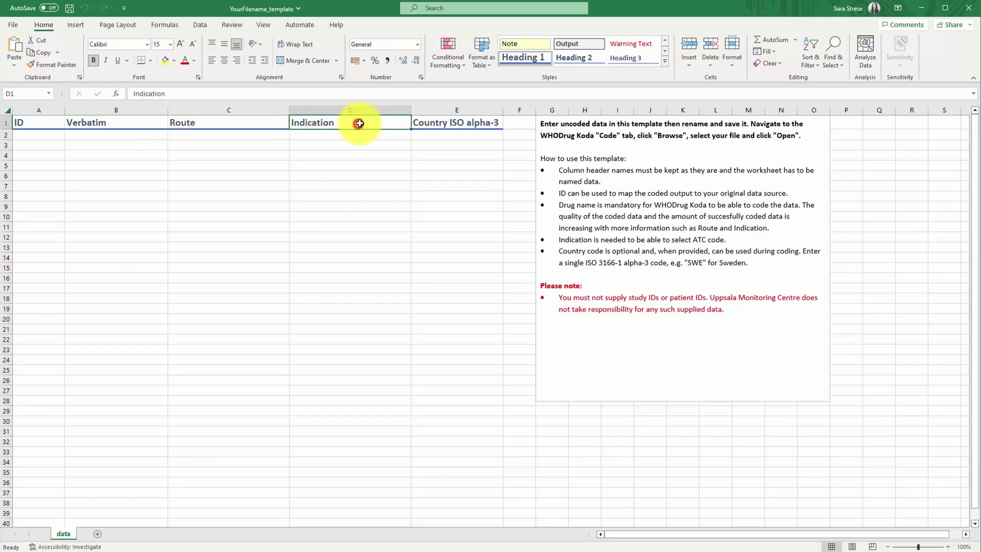
{"action": "left_click", "coordinate": [483, 123]}
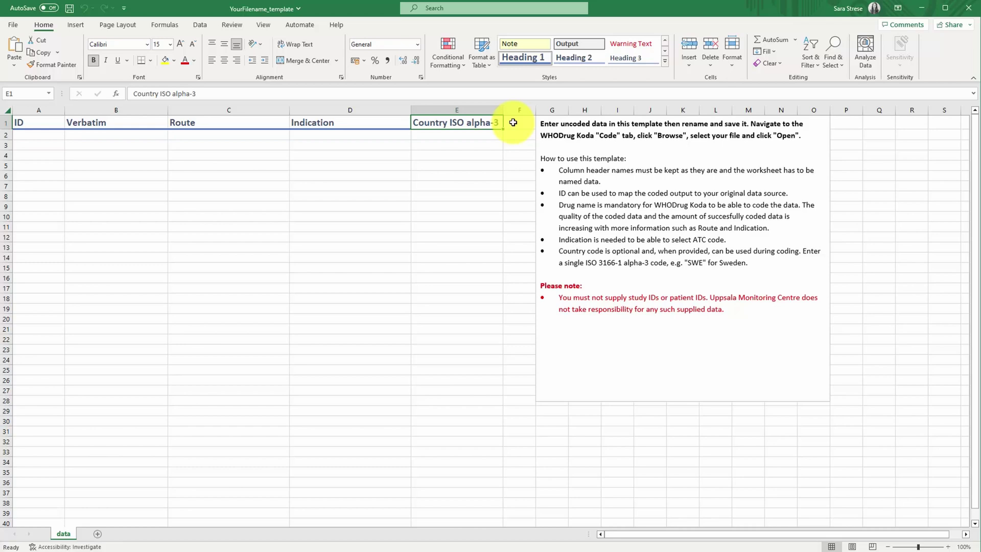
Step: Close Excel, upload and code Koda video tutorial May 2023.xlsx, and open its 61-row result
{"action": "left_click", "coordinate": [967, 12]}
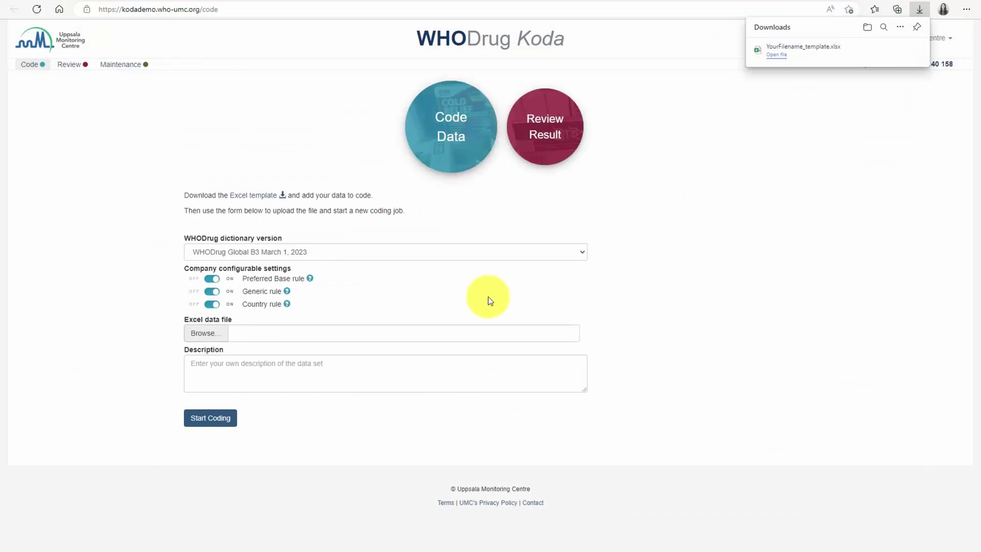
{"action": "left_click", "coordinate": [200, 335]}
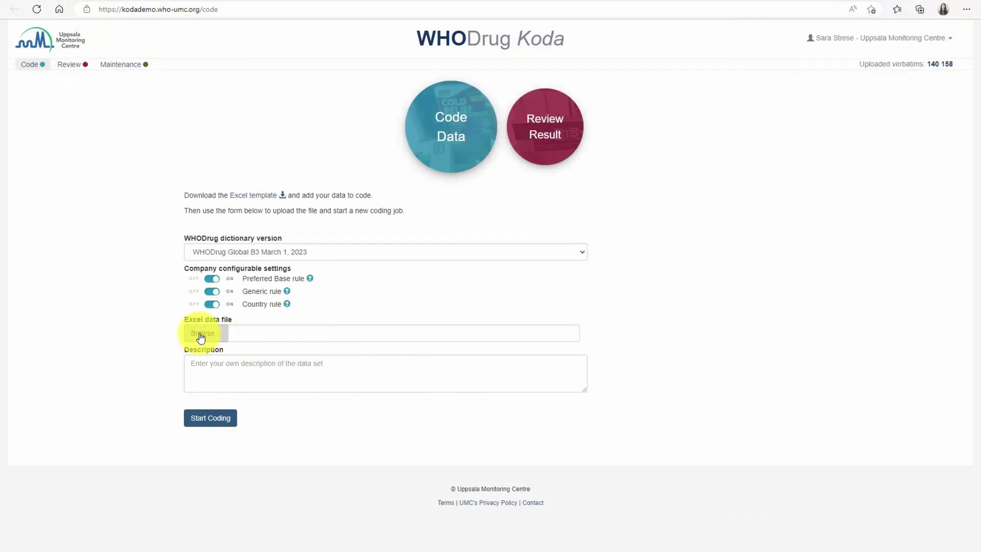
{"action": "double_click", "coordinate": [234, 219]}
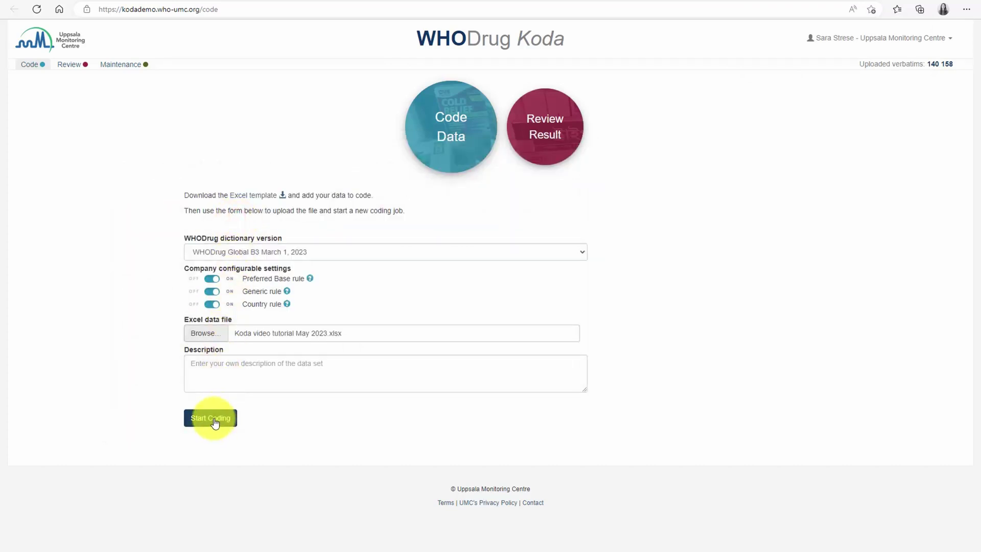
{"action": "left_click", "coordinate": [214, 422]}
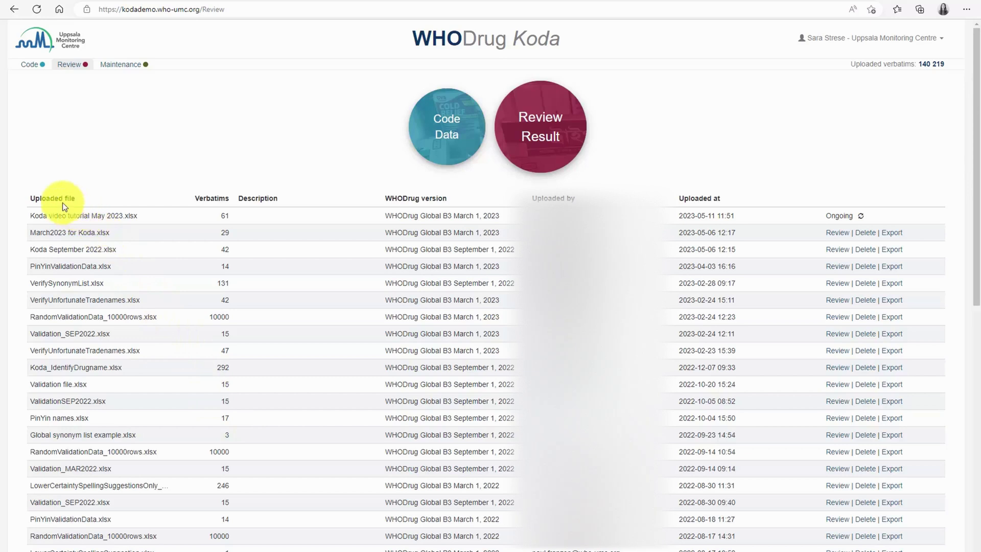
{"action": "left_click", "coordinate": [82, 199]}
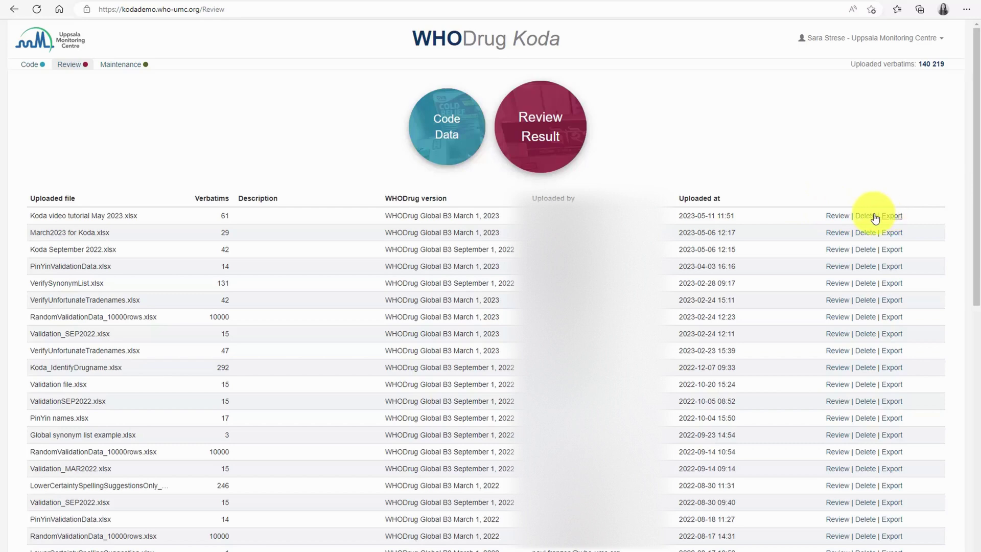
{"action": "left_click", "coordinate": [840, 216]}
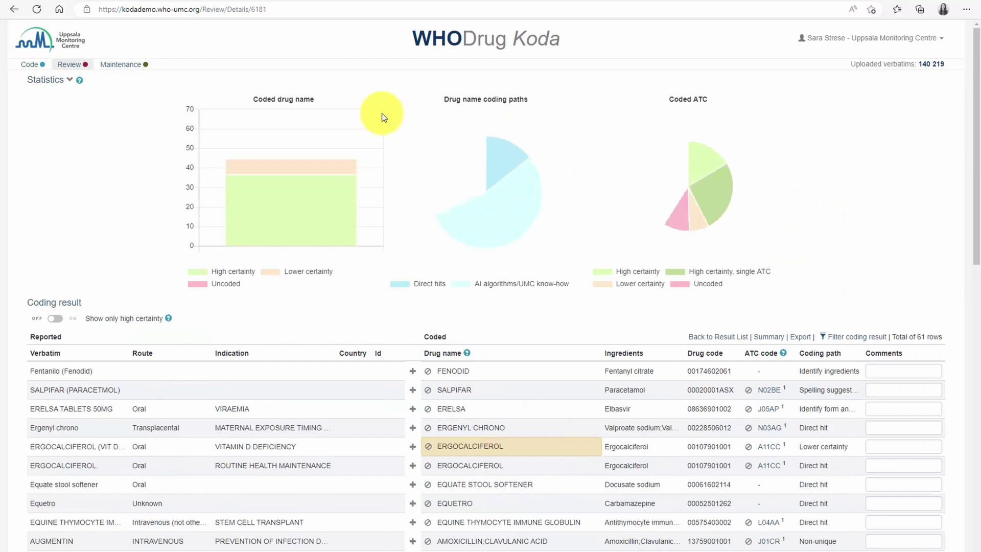
{"action": "left_click", "coordinate": [300, 99]}
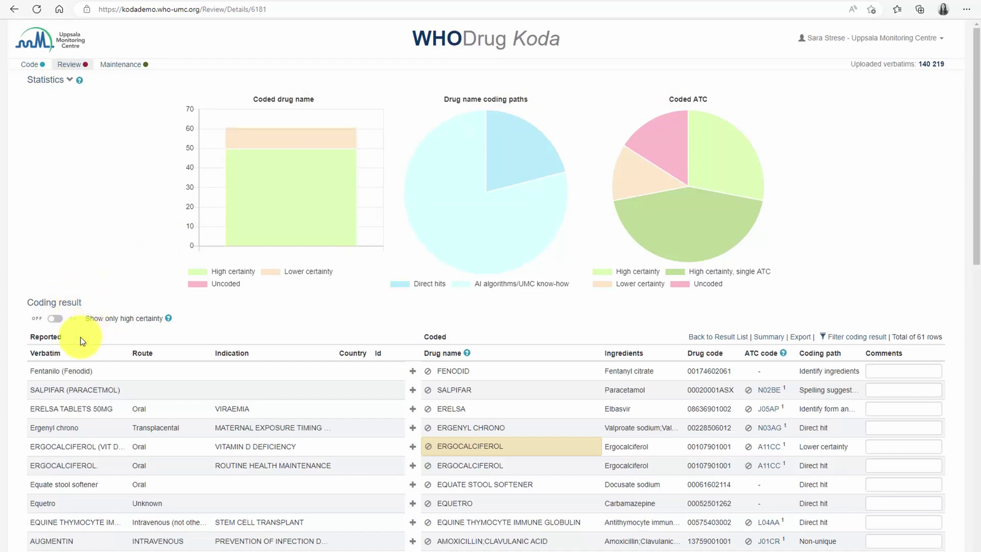
{"action": "scroll", "coordinate": [81, 336], "scroll_direction": "down", "scroll_amount": 5}
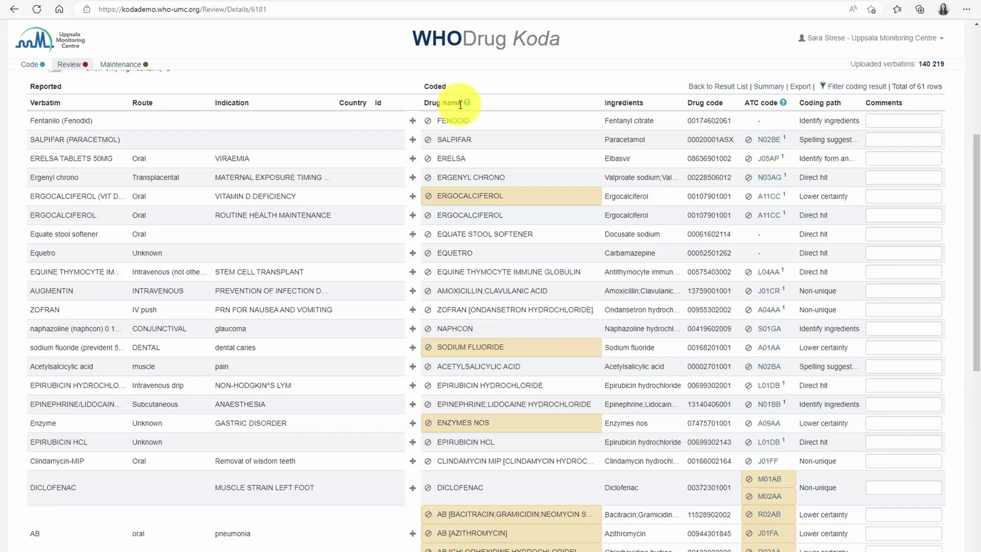
{"action": "left_click", "coordinate": [741, 102]}
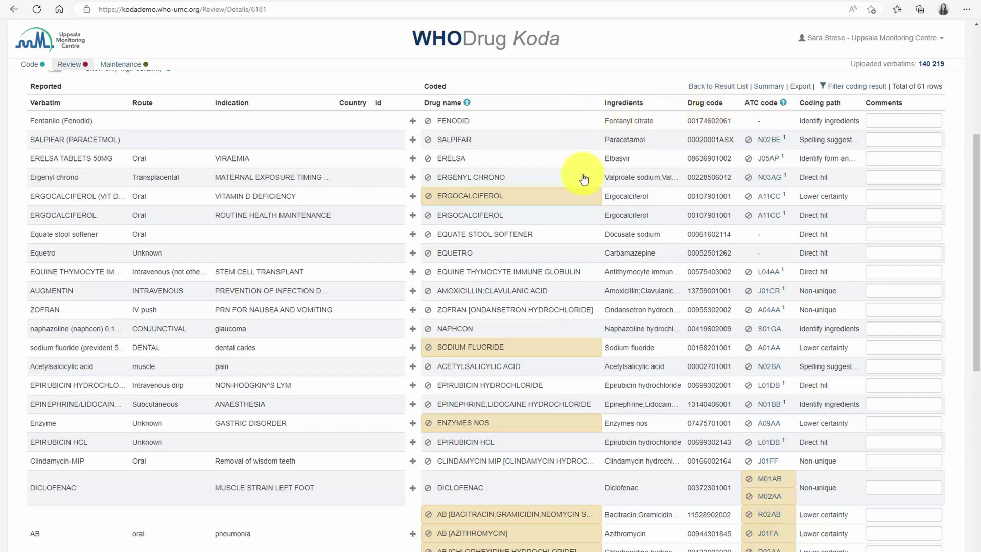
{"action": "left_click", "coordinate": [581, 197]}
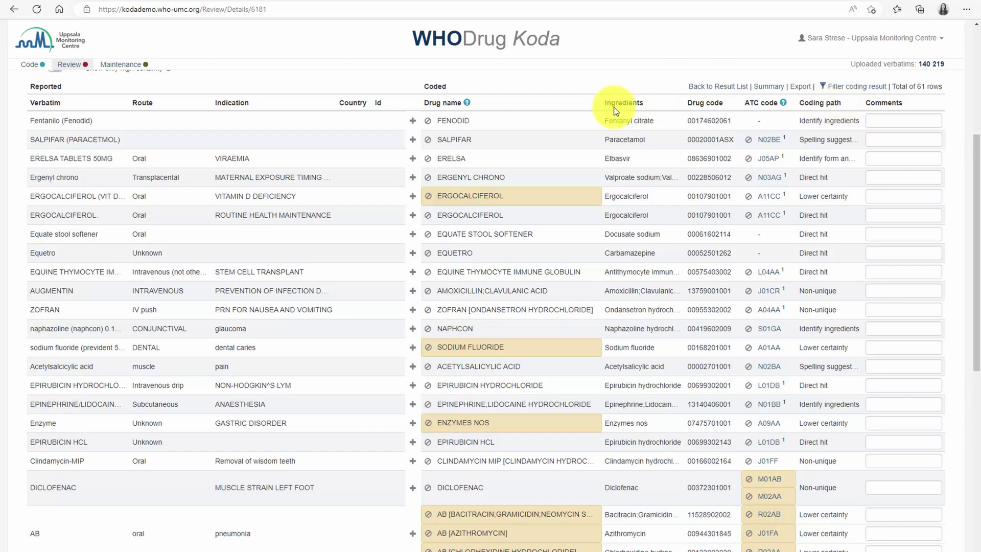
{"action": "left_click", "coordinate": [474, 121]}
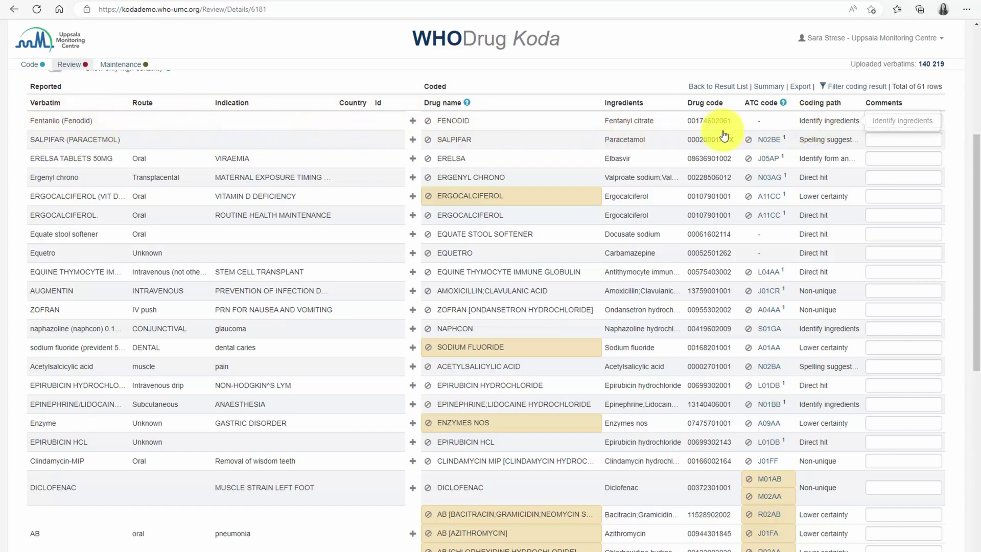
{"action": "left_click", "coordinate": [80, 160]}
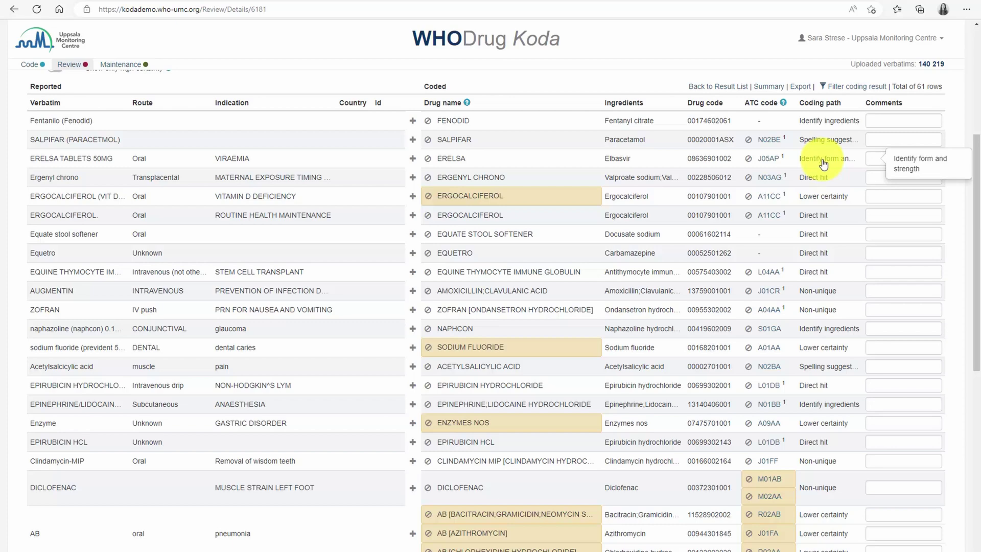
{"action": "scroll", "coordinate": [200, 275], "scroll_direction": "down", "scroll_amount": 2}
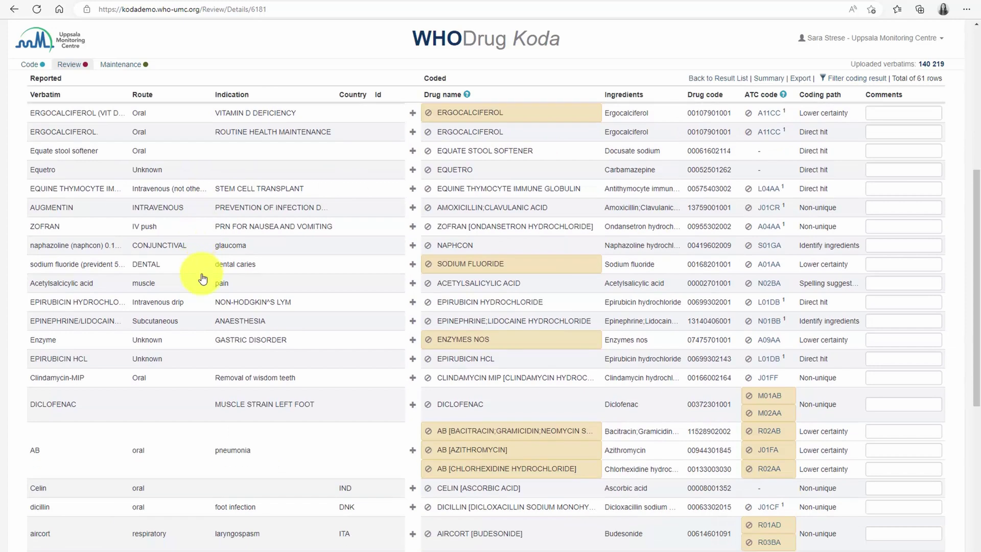
{"action": "left_click", "coordinate": [58, 285]}
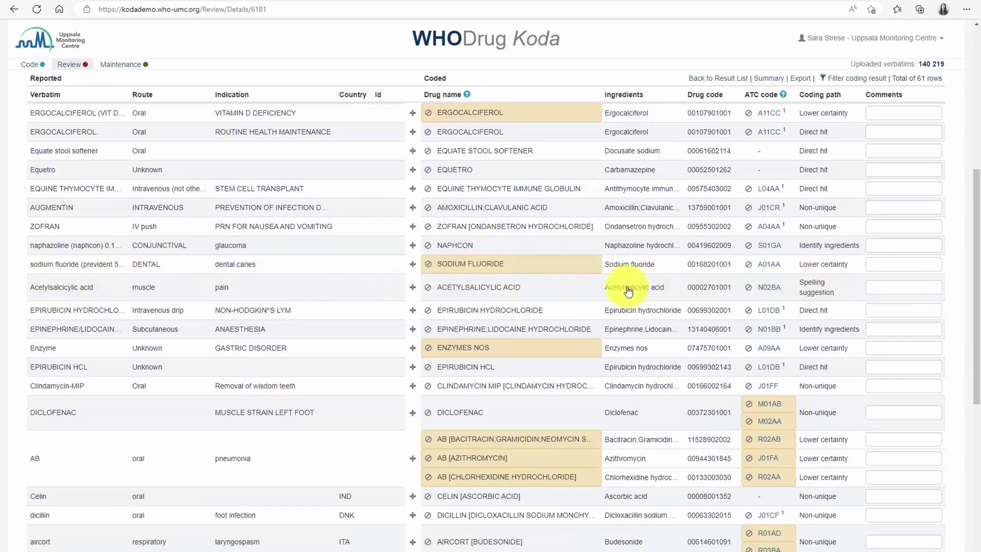
{"action": "scroll", "coordinate": [296, 288], "scroll_direction": "down", "scroll_amount": 10}
{"action": "scroll", "coordinate": [295, 291], "scroll_direction": "down", "scroll_amount": 2}
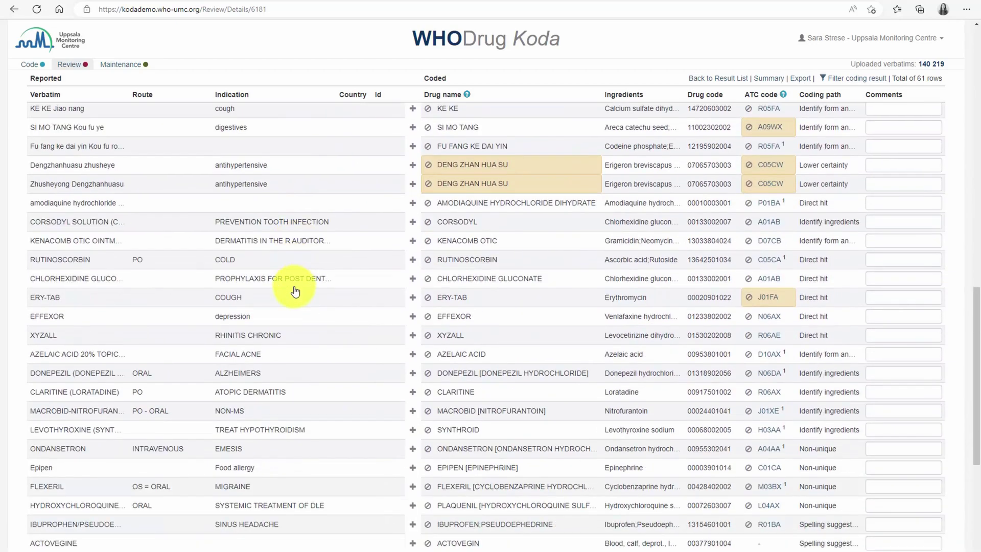
{"action": "scroll", "coordinate": [295, 289], "scroll_direction": "down", "scroll_amount": 2}
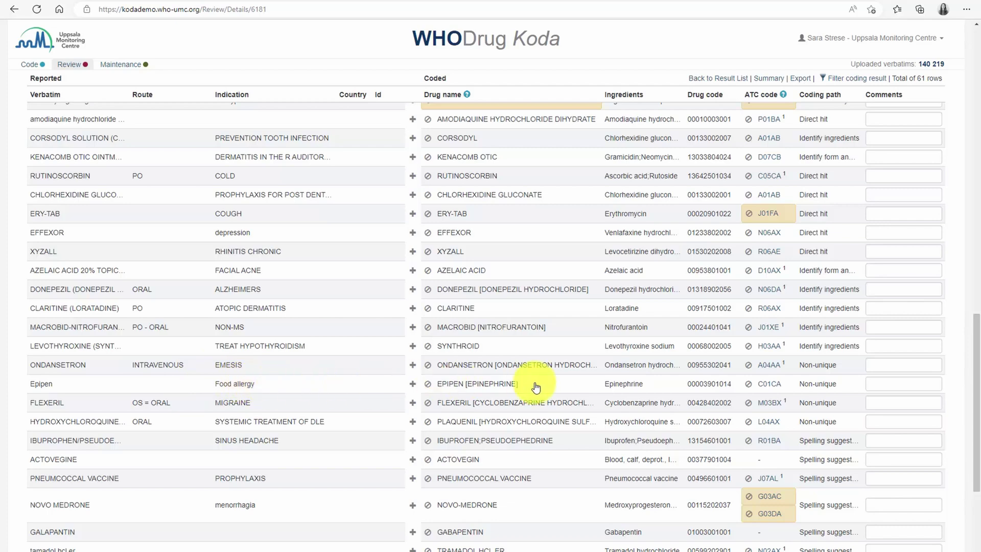
{"action": "mouse_move", "coordinate": [819, 365]}
{"action": "mouse_move", "coordinate": [820, 389]}
{"action": "scroll", "coordinate": [819, 389], "scroll_direction": "down", "scroll_amount": 3}
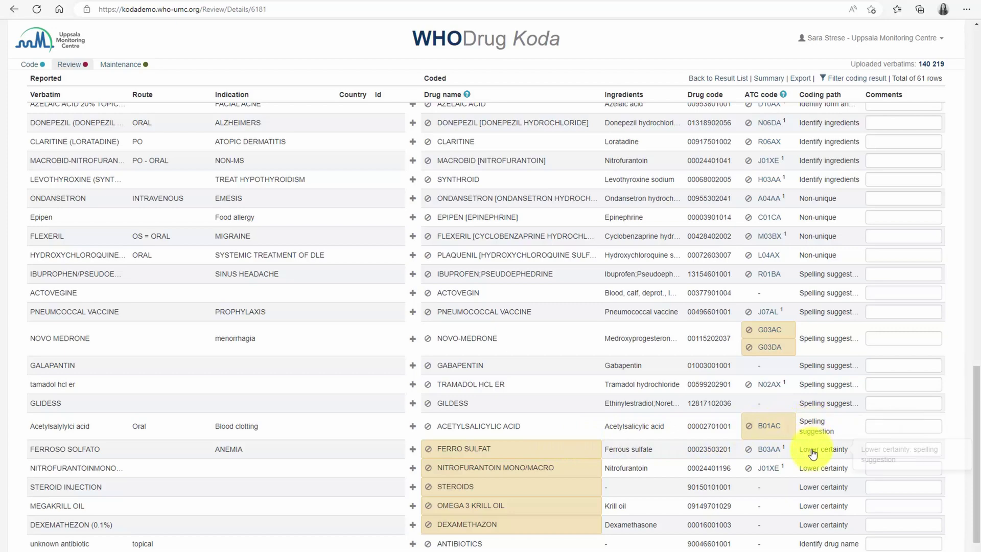
{"action": "mouse_move", "coordinate": [813, 471]}
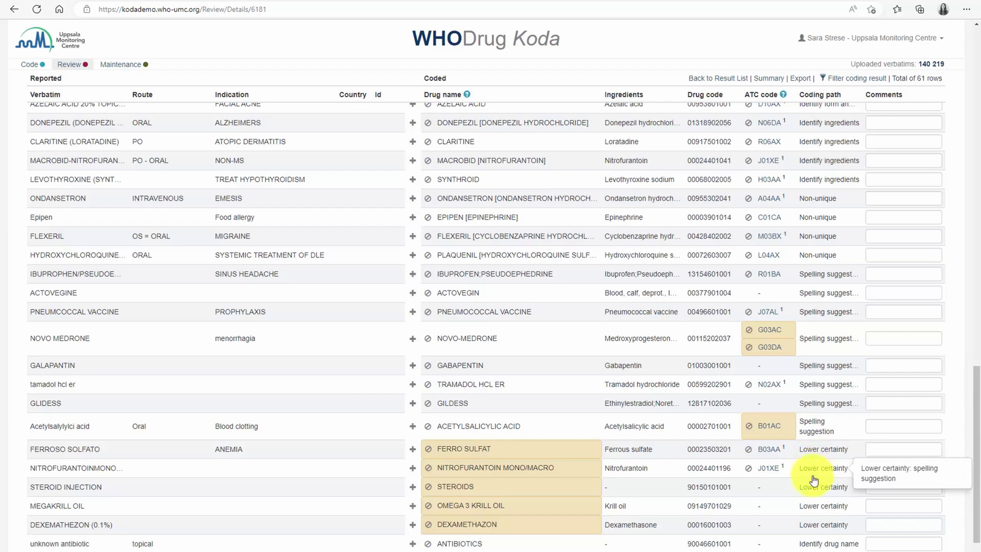
{"action": "mouse_move", "coordinate": [813, 492]}
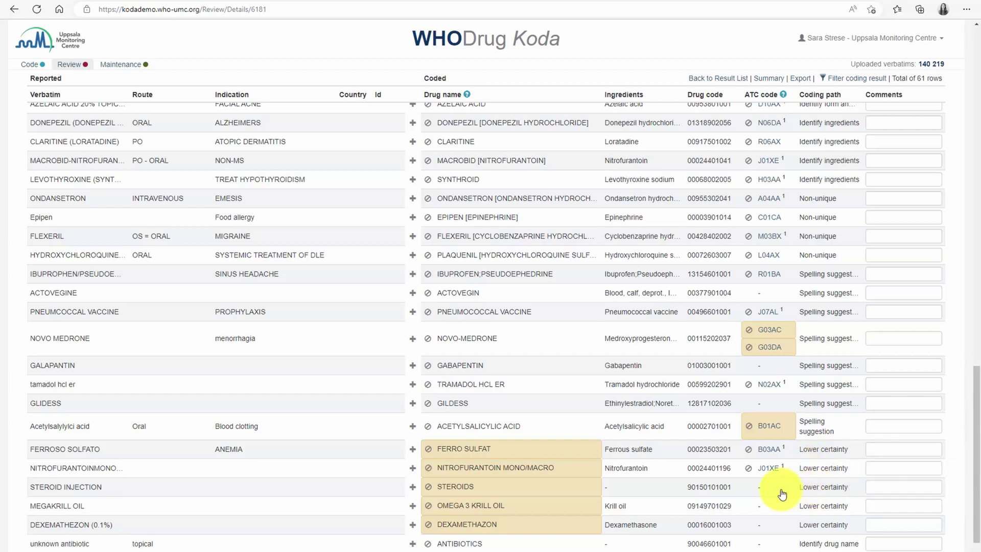
{"action": "scroll", "coordinate": [781, 494], "scroll_direction": "up", "scroll_amount": 7}
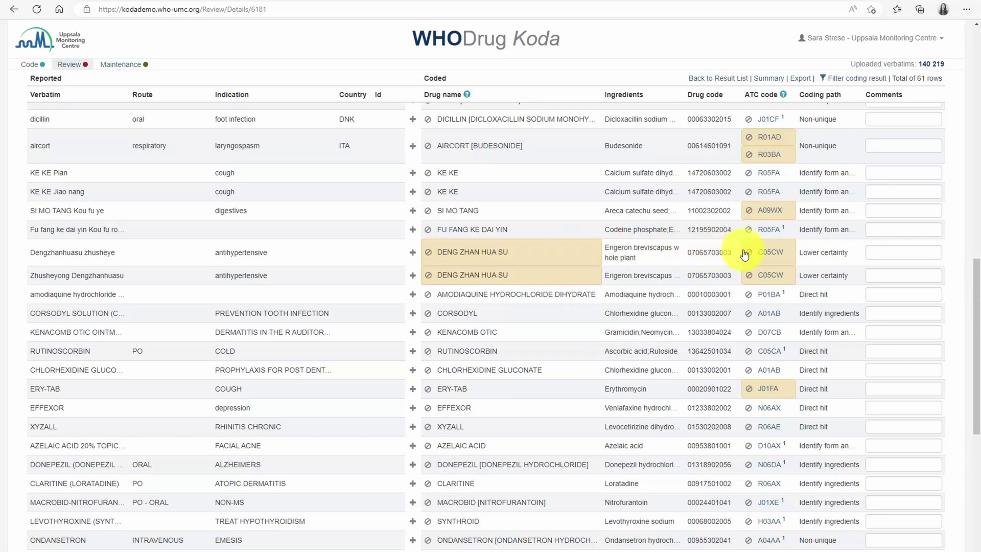
{"action": "mouse_move", "coordinate": [819, 253]}
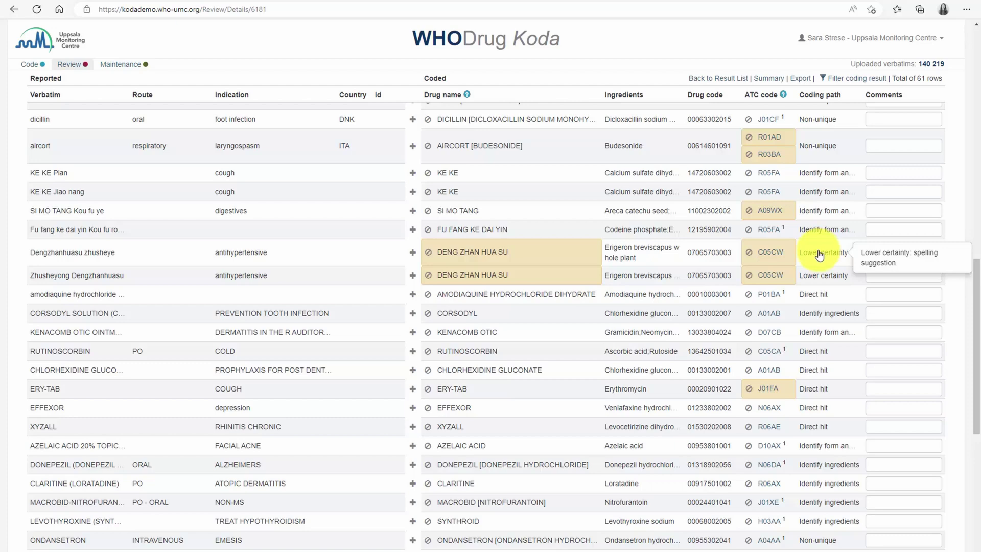
Step: Reject CORSODYL, KENACOMB OTIC and ATC codes J01FA, N06AX, R06AE, keeping RUTINOSCORBIN and CHLORHEXIDINE
{"action": "left_click", "coordinate": [427, 313]}
{"action": "left_click", "coordinate": [428, 332]}
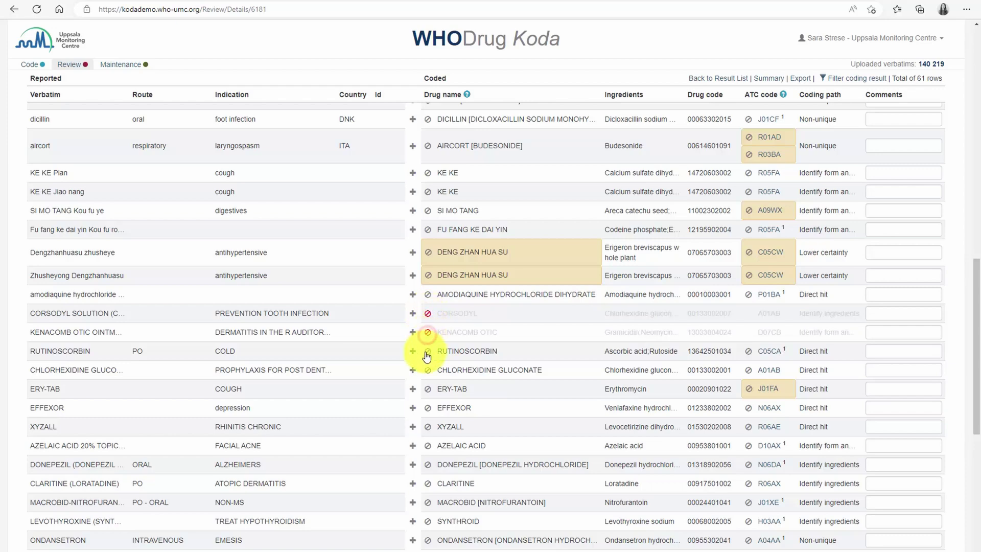
{"action": "left_click", "coordinate": [428, 351]}
{"action": "left_click", "coordinate": [428, 369]}
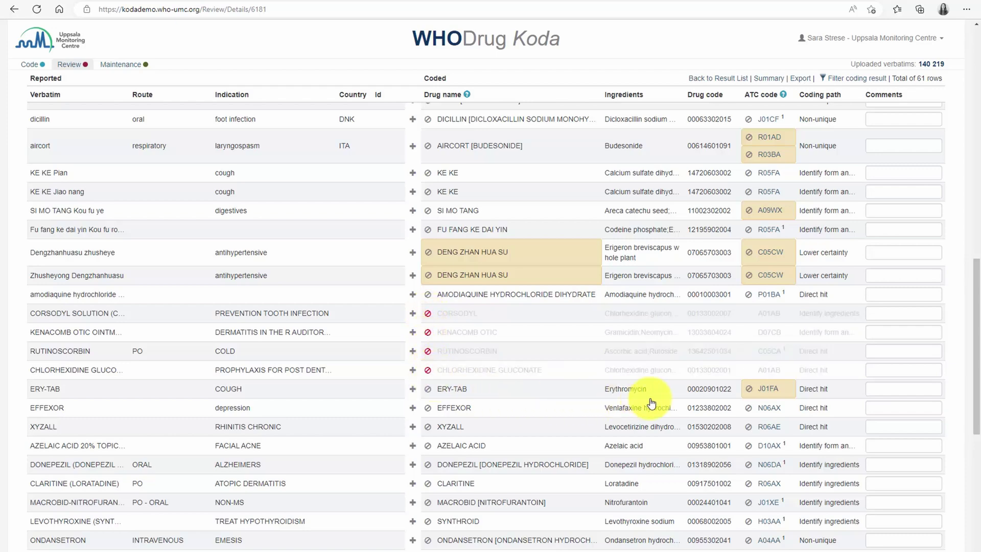
{"action": "left_click", "coordinate": [748, 389]}
{"action": "left_click", "coordinate": [748, 409]}
{"action": "left_click", "coordinate": [748, 426]}
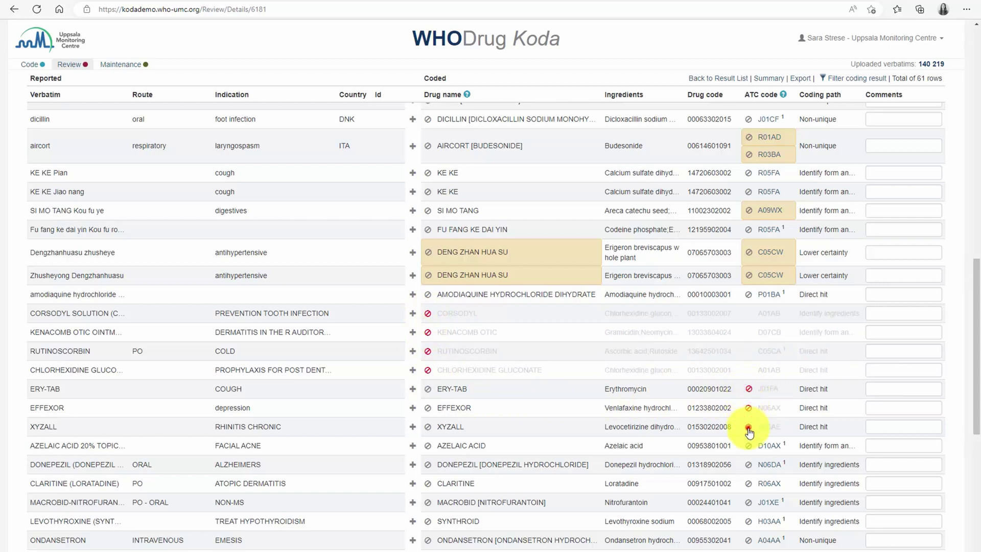
{"action": "left_click", "coordinate": [427, 370]}
{"action": "left_click", "coordinate": [426, 351]}
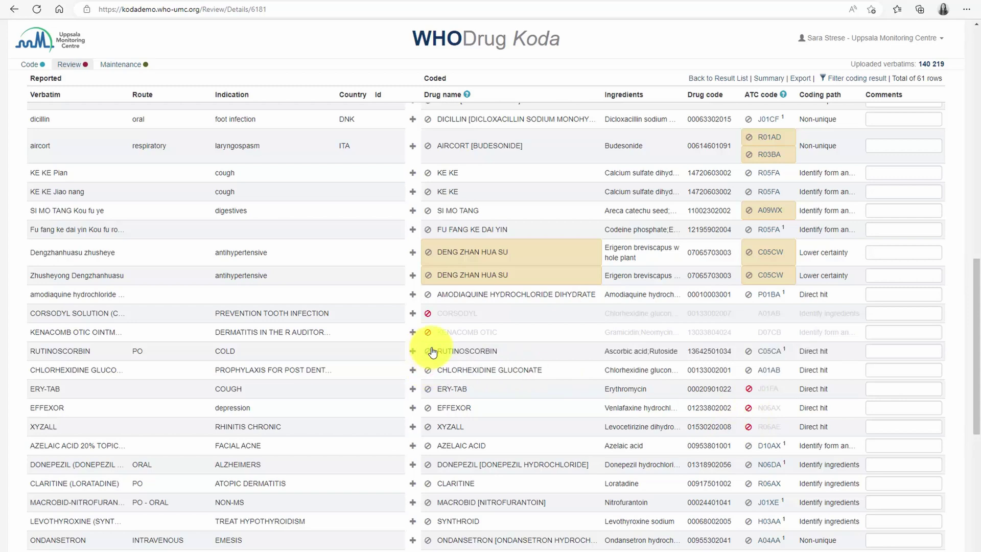
Step: Start a manual code for the ANTIBIOTICS row and open WHODrug Insight from it
{"action": "scroll", "coordinate": [431, 352], "scroll_direction": "down", "scroll_amount": 8}
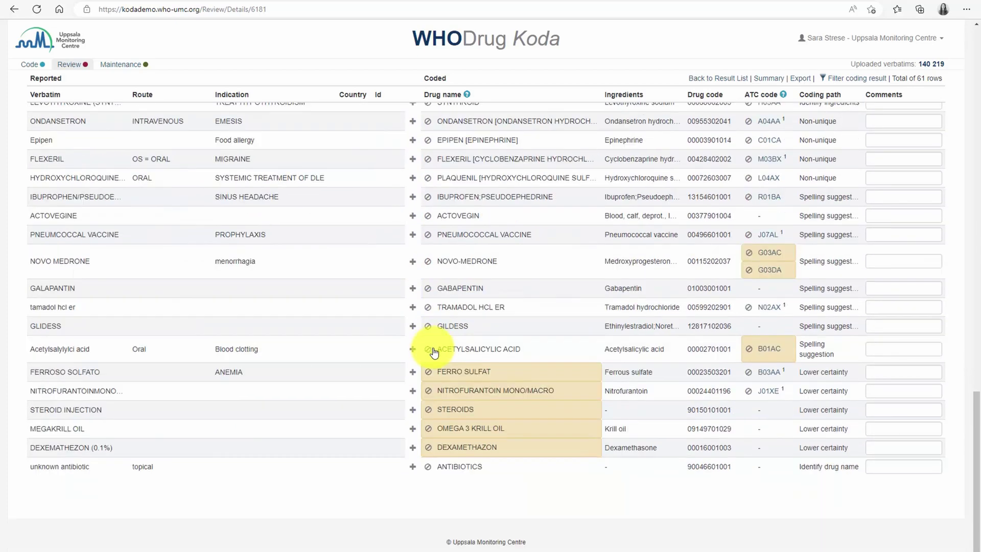
{"action": "left_click", "coordinate": [413, 467]}
{"action": "scroll", "coordinate": [412, 470], "scroll_direction": "down", "scroll_amount": 1}
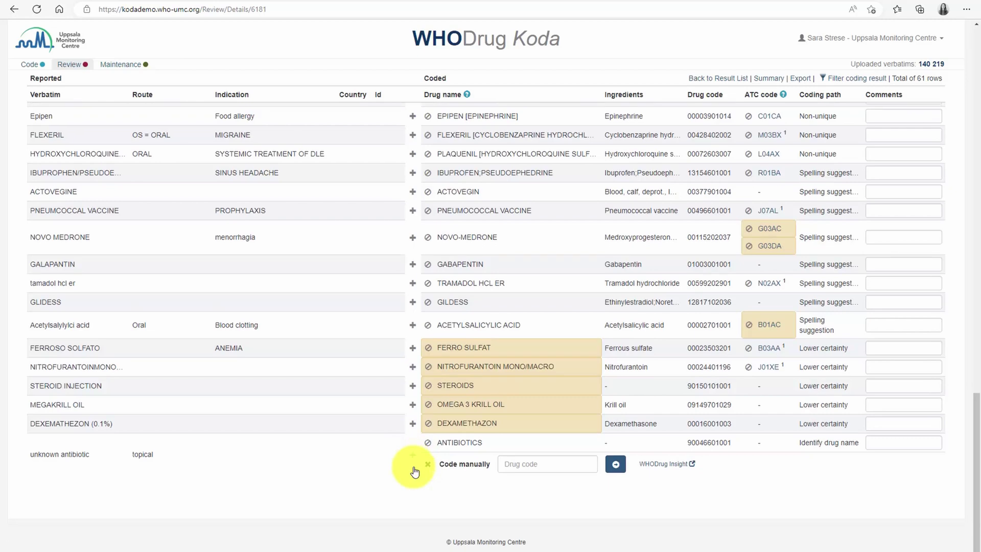
{"action": "left_click", "coordinate": [657, 466]}
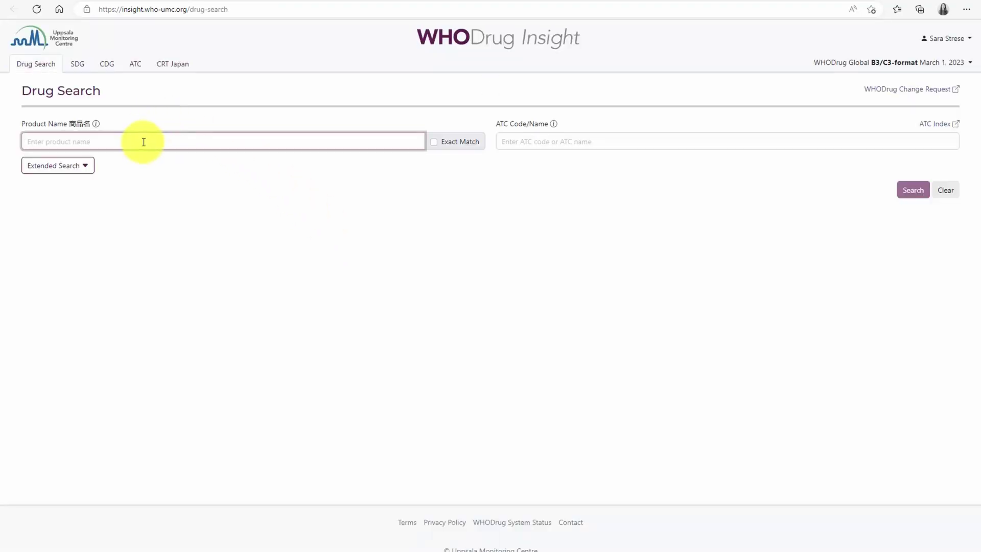
{"action": "type", "text": "Antibiotics for topical use"}
{"action": "key", "text": "Return"}
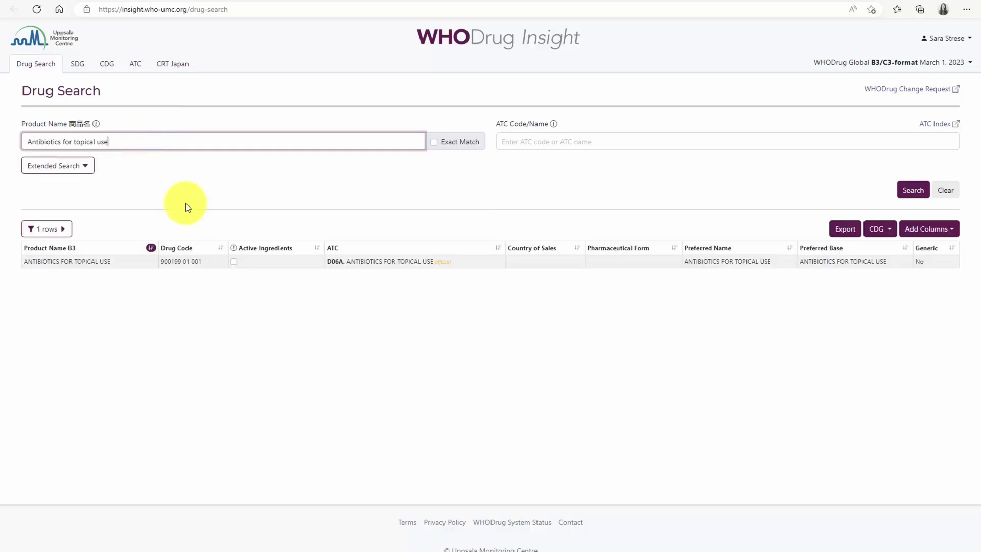
{"action": "left_click", "coordinate": [207, 262]}
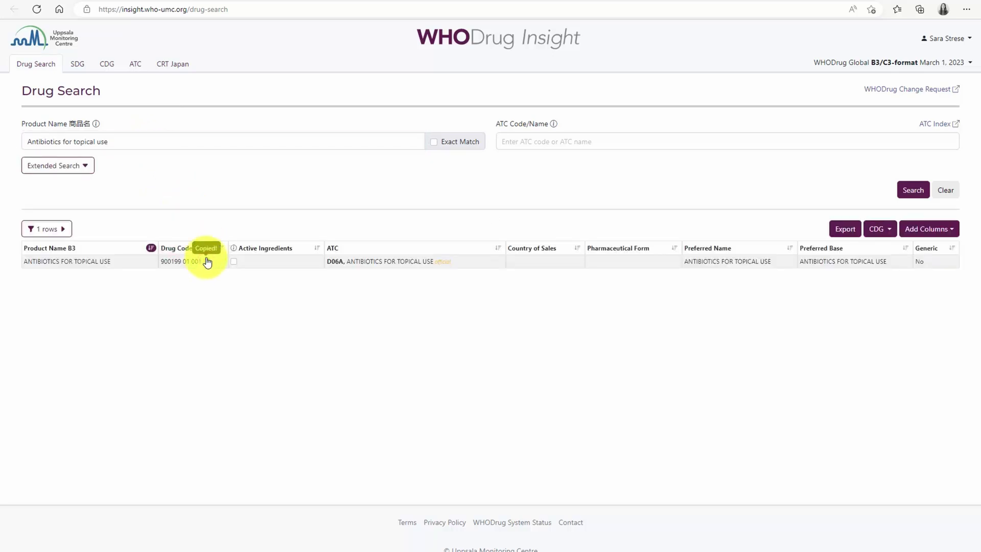
{"action": "left_click", "coordinate": [210, 1]}
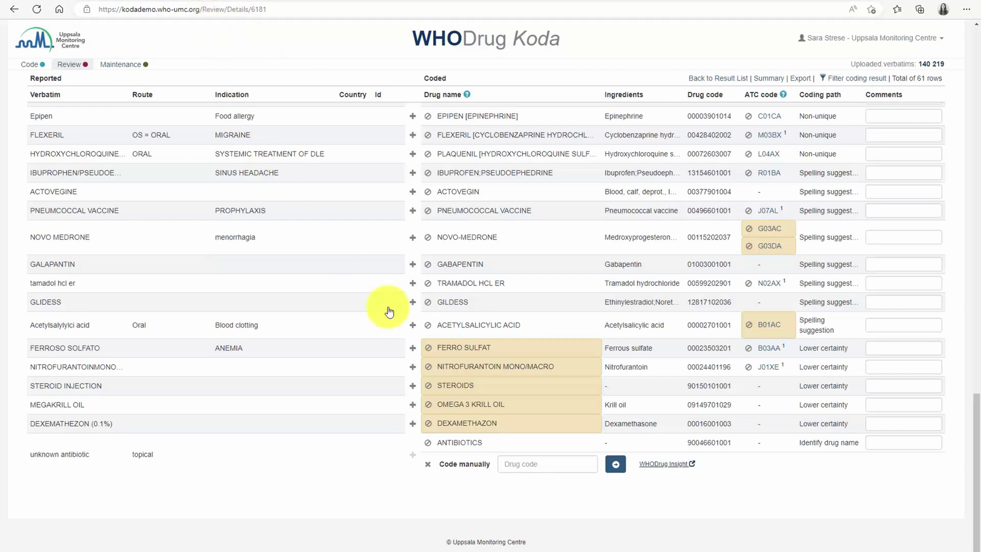
{"action": "left_click", "coordinate": [556, 466]}
{"action": "key", "text": "ctrl+v"}
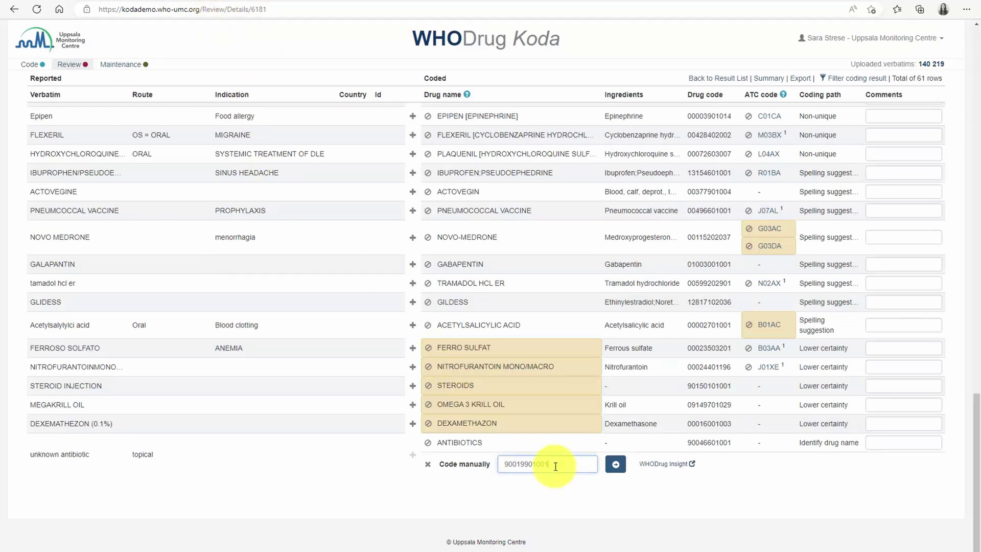
{"action": "left_click", "coordinate": [615, 466]}
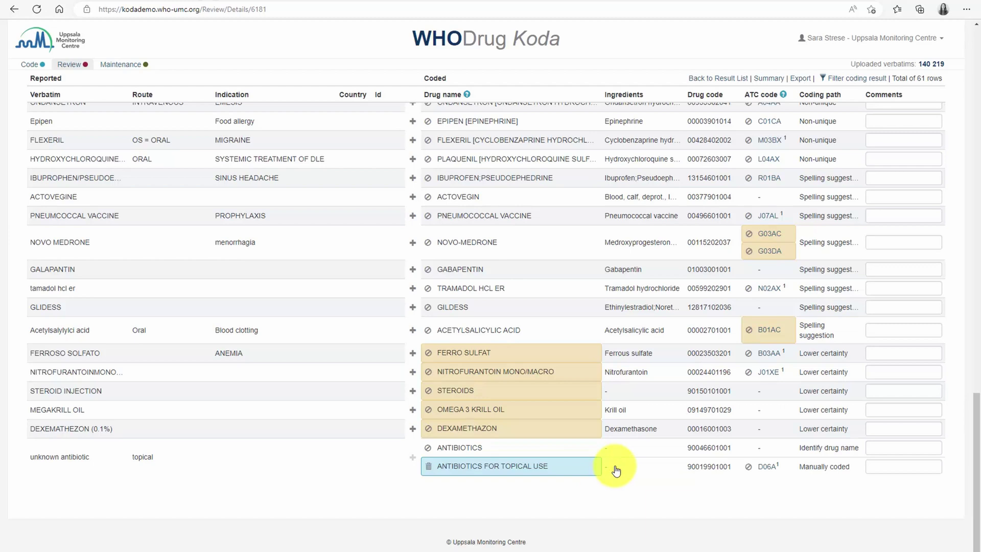
{"action": "left_click", "coordinate": [429, 448]}
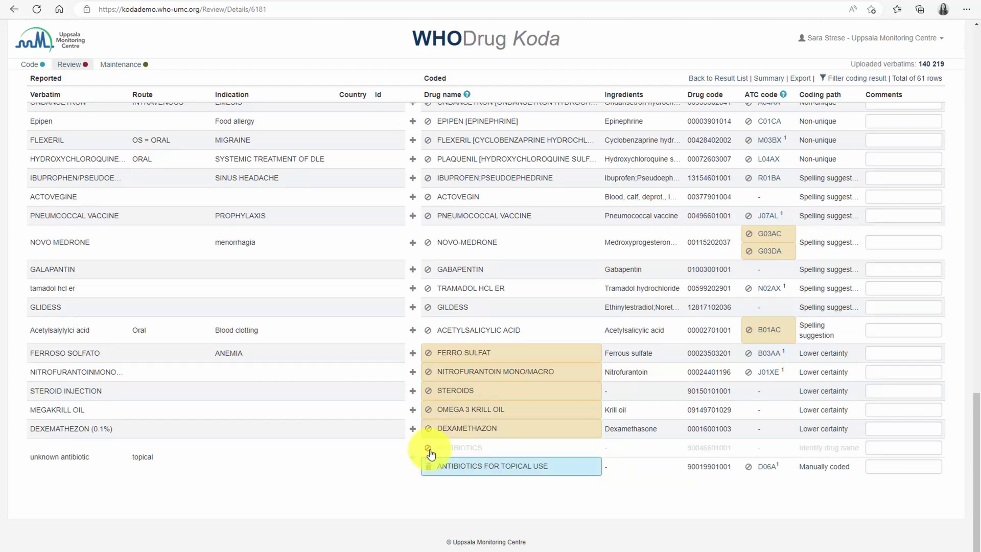
{"action": "scroll", "coordinate": [431, 449], "scroll_direction": "up", "scroll_amount": 10}
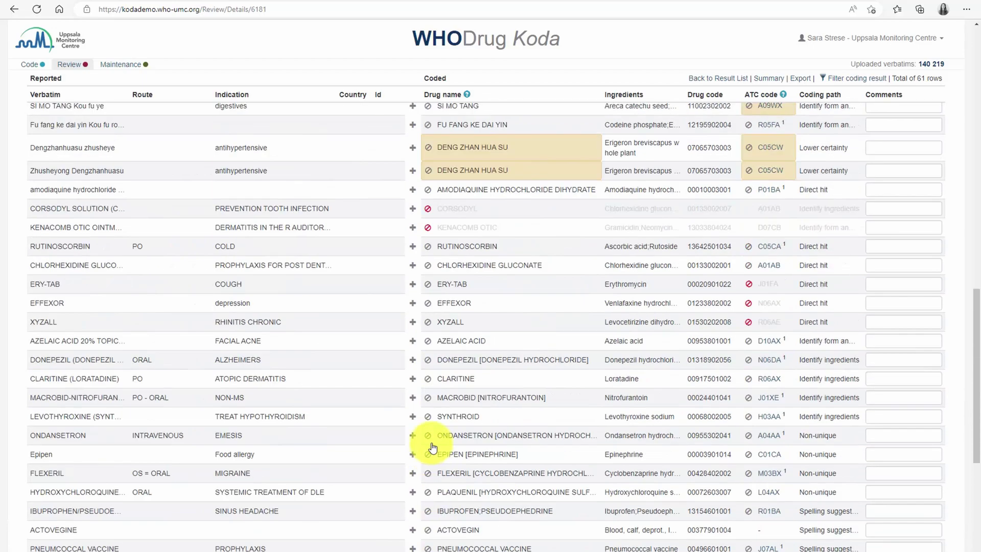
Step: Turn on 'Show only high certainty' so the result lists 50 of 61 rows
{"action": "scroll", "coordinate": [431, 439], "scroll_direction": "up", "scroll_amount": 8}
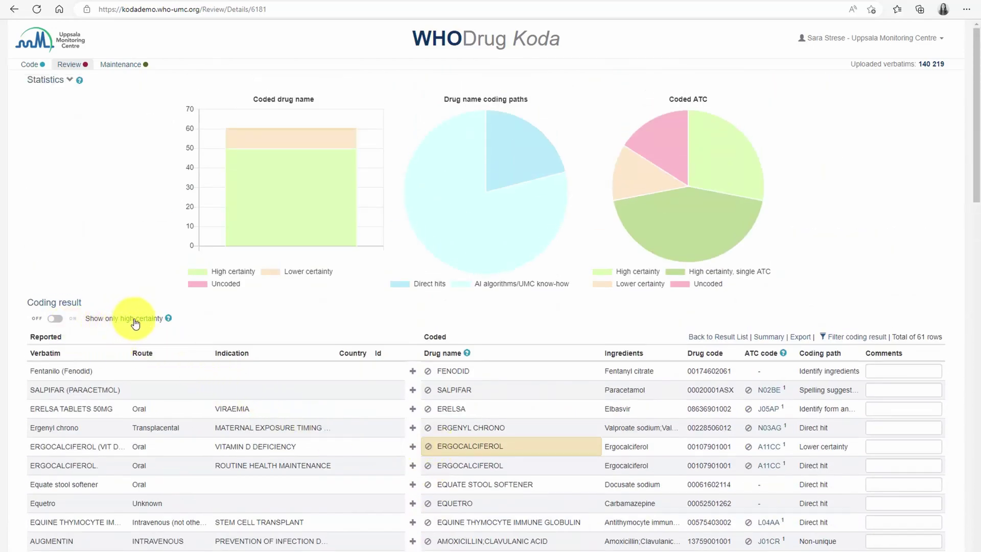
{"action": "mouse_move", "coordinate": [169, 323]}
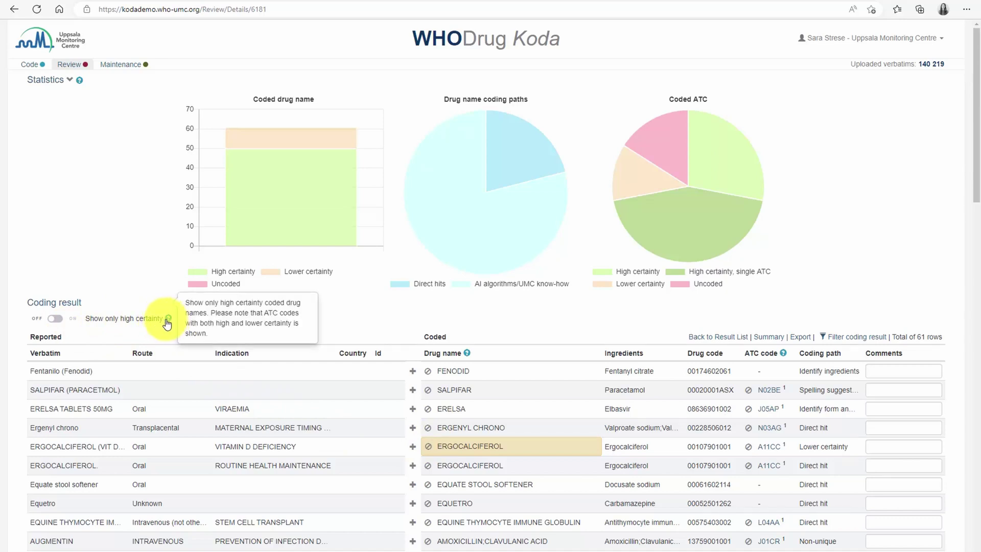
{"action": "left_click", "coordinate": [56, 320]}
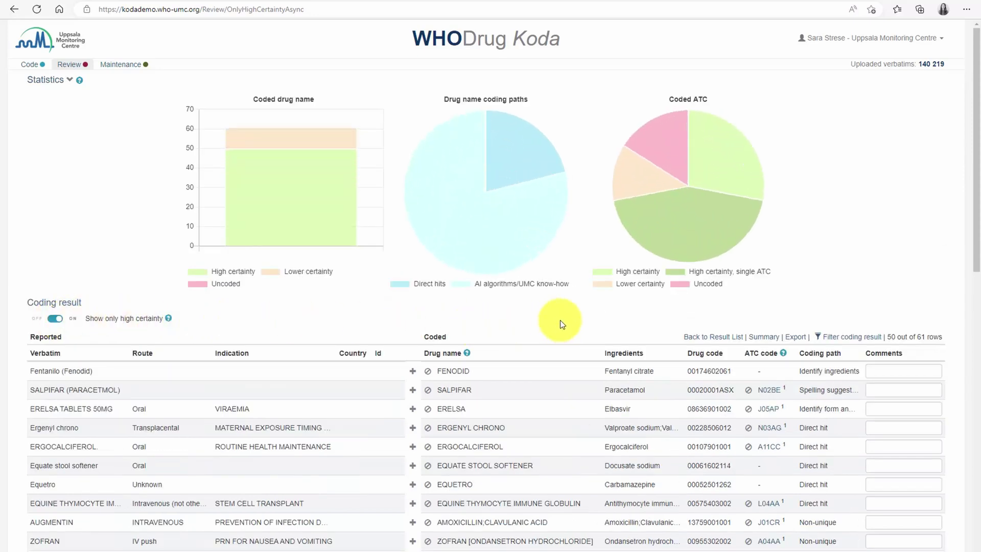
Step: Filter the coding result to only the Spelling suggestion path, leaving 11 of 61 rows
{"action": "left_click", "coordinate": [828, 338]}
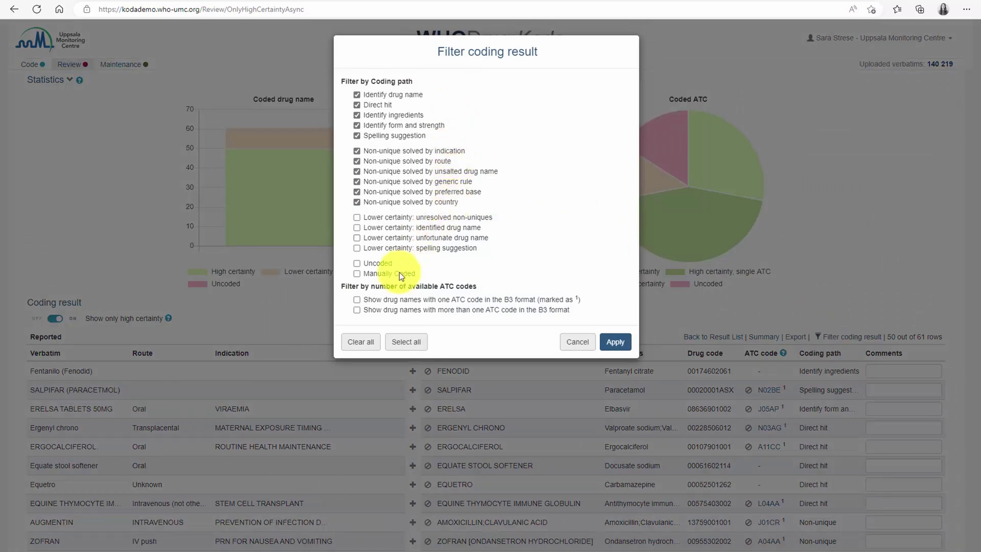
{"action": "left_click", "coordinate": [370, 347]}
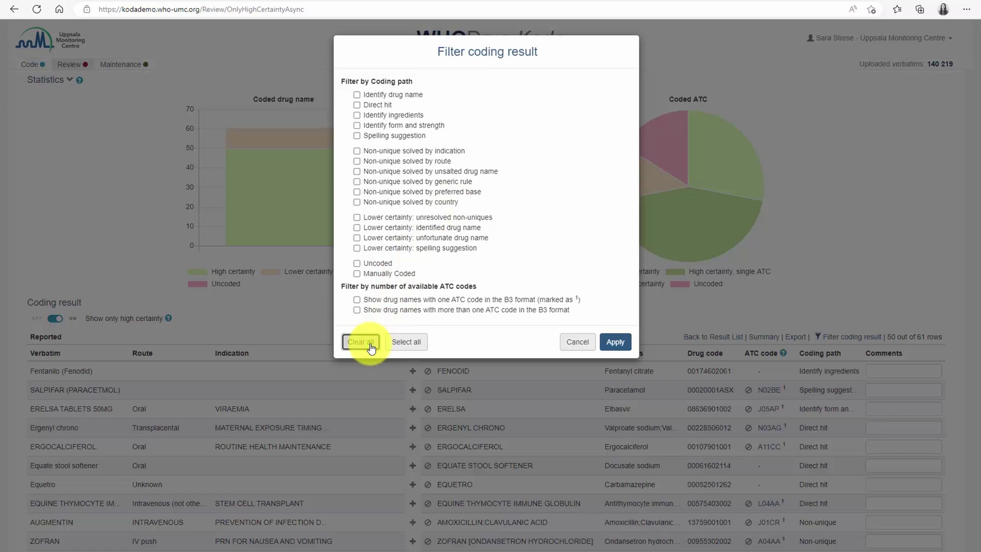
{"action": "left_click", "coordinate": [419, 81]}
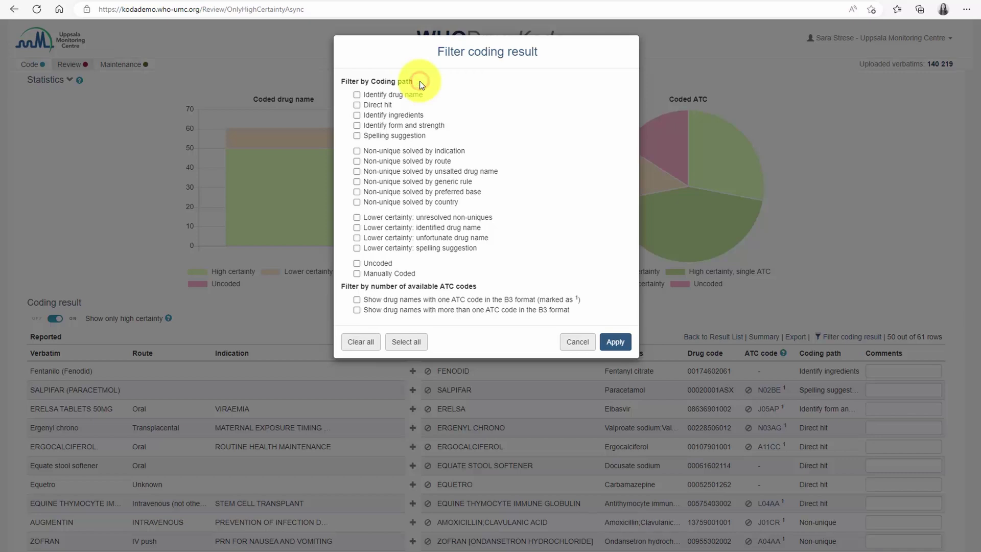
{"action": "left_click", "coordinate": [482, 287]}
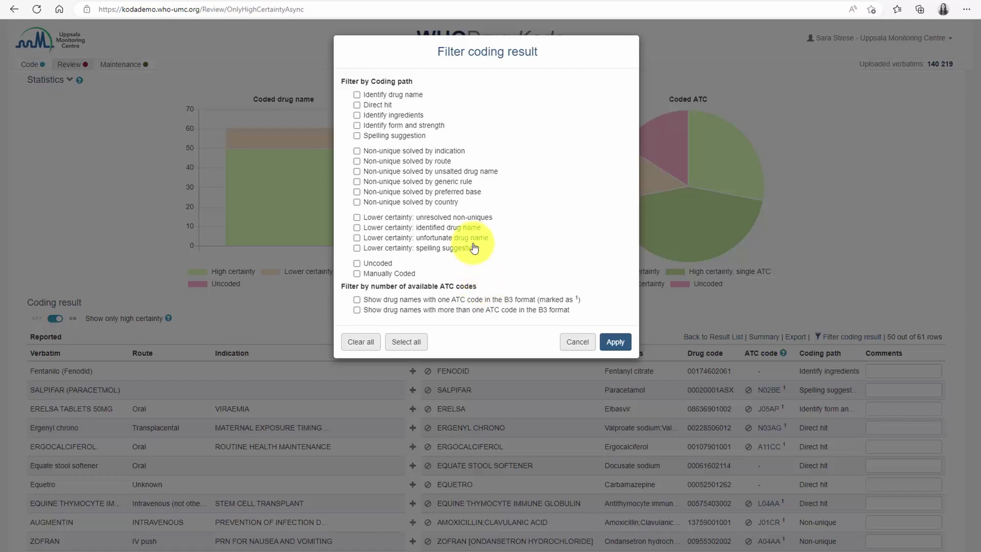
{"action": "left_click", "coordinate": [406, 135]}
{"action": "left_click", "coordinate": [611, 344]}
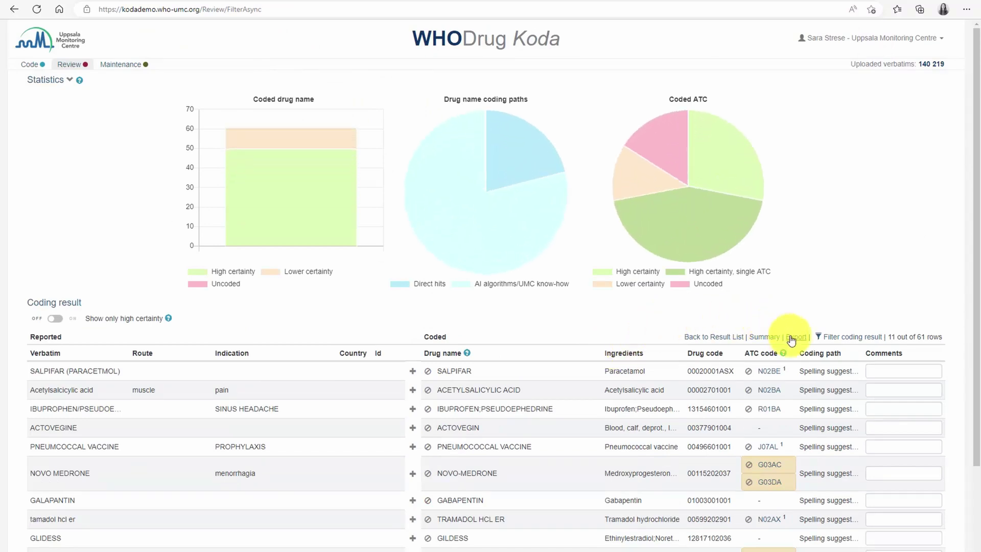
Step: Export the filtered result and open Koda video tutorial May 2023_export.xlsx in Excel
{"action": "left_click", "coordinate": [791, 337]}
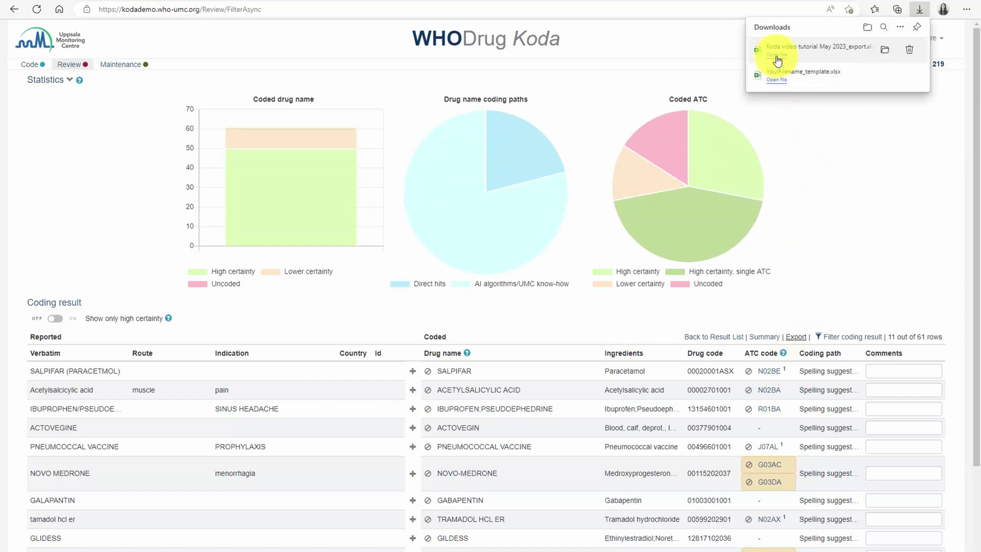
{"action": "left_click", "coordinate": [776, 55]}
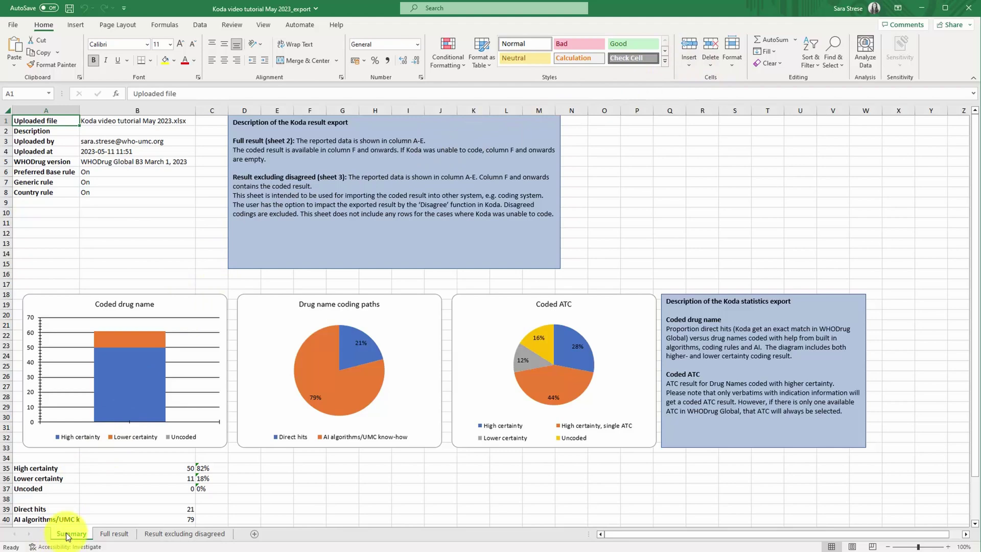
Step: Review the Full result and Result excluding disagreed sheets, check the coded drug names column, then close Excel
{"action": "left_click", "coordinate": [113, 534]}
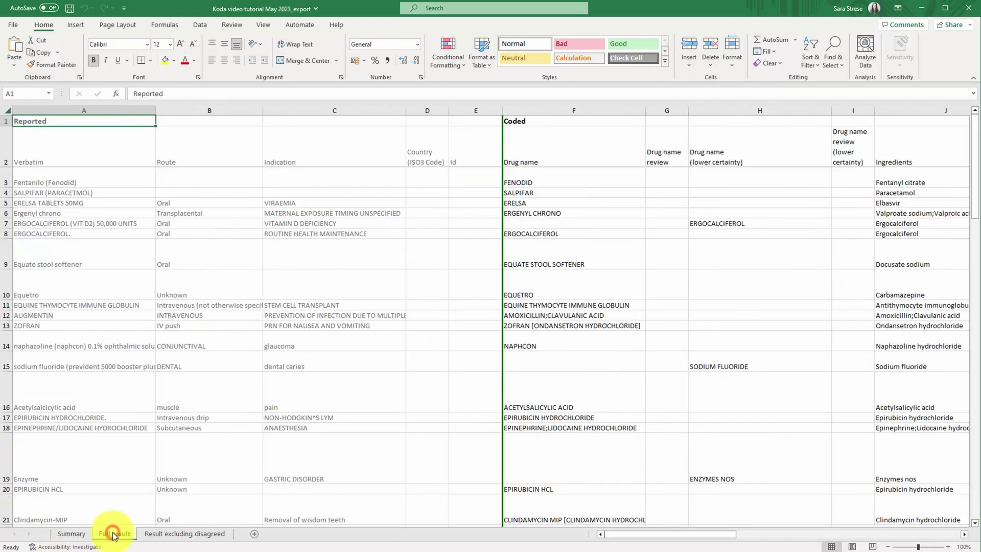
{"action": "left_click", "coordinate": [160, 534]}
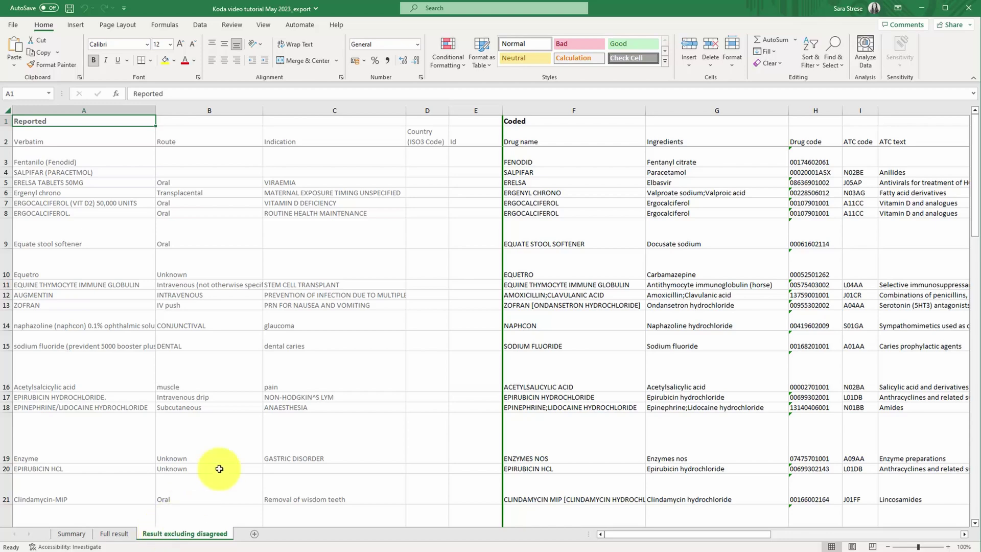
{"action": "left_click", "coordinate": [540, 111]}
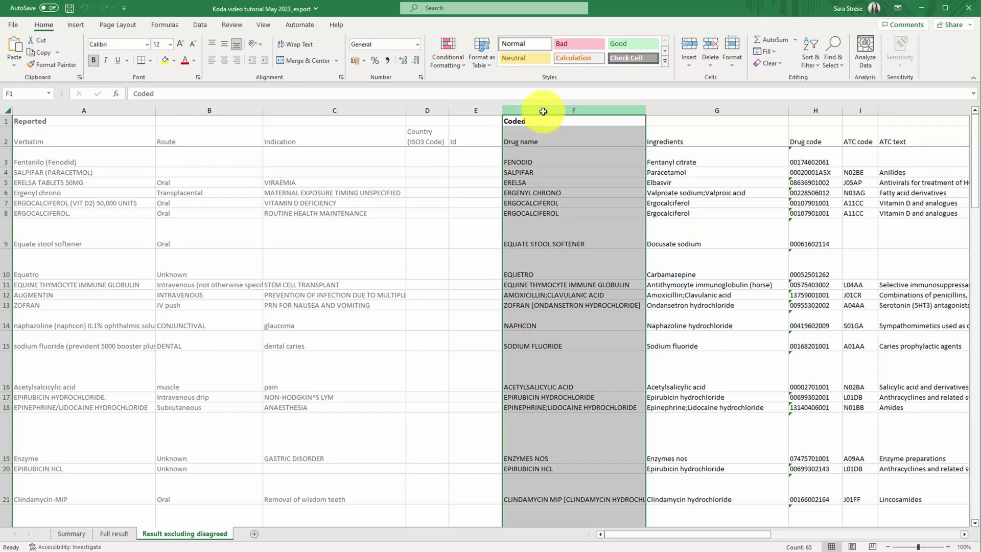
{"action": "left_click", "coordinate": [962, 8]}
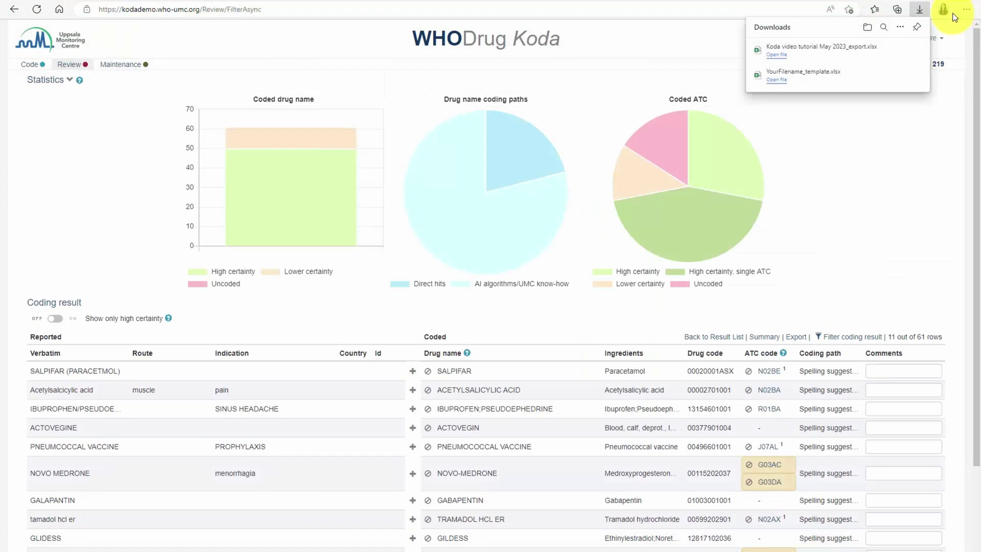
Step: Open the Koda User guide from the user name menu at the top right
{"action": "left_click", "coordinate": [937, 40]}
{"action": "left_click", "coordinate": [923, 53]}
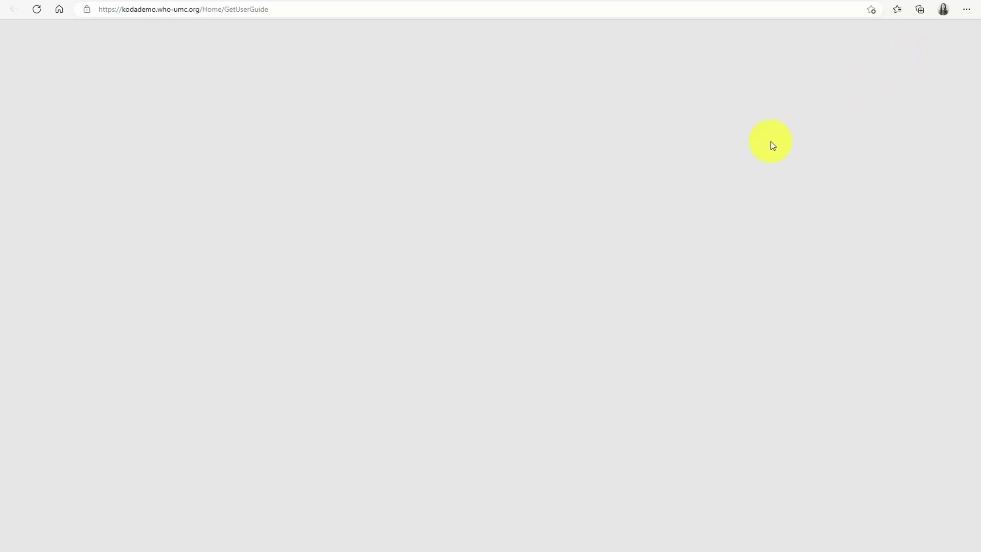